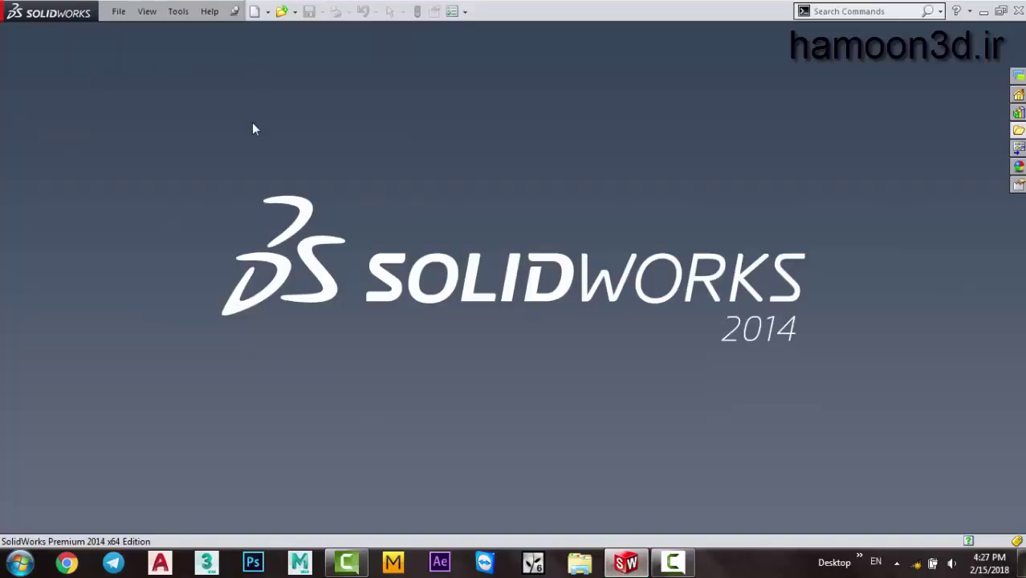
Create a new blank part document, Part3, and select its Front Plane.
{"action": "left_click", "coordinate": [118, 13]}
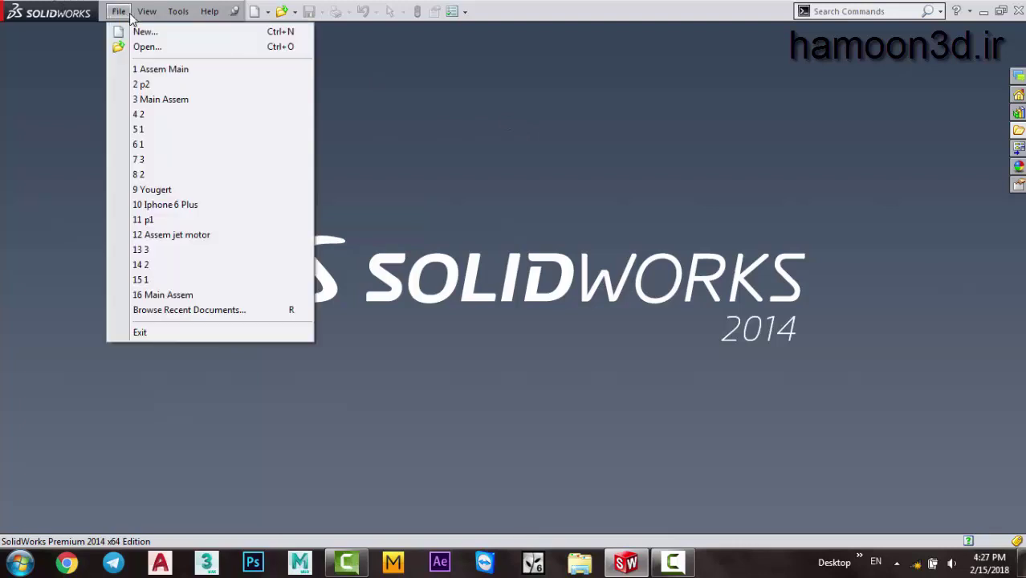
{"action": "left_click", "coordinate": [154, 31]}
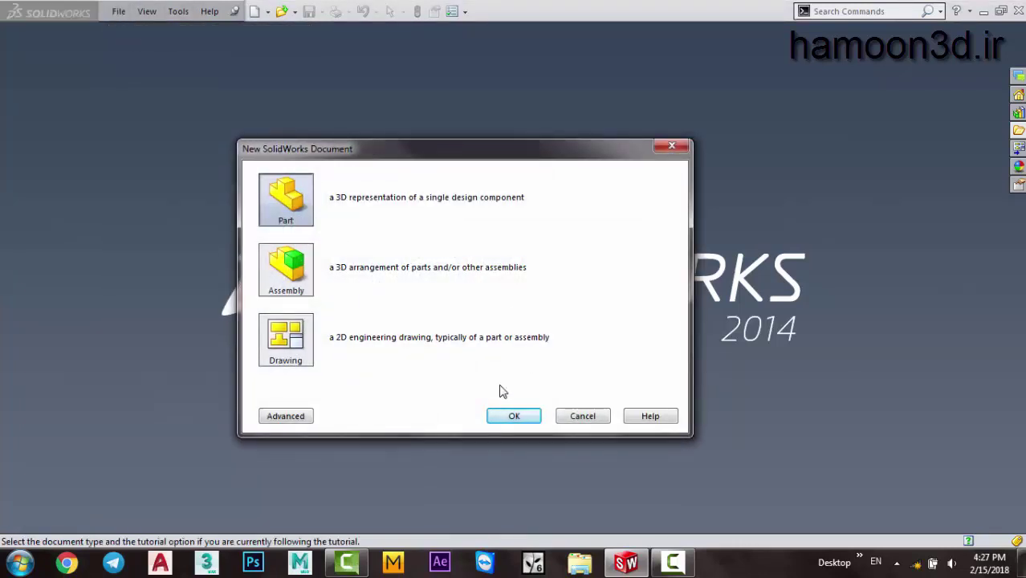
{"action": "left_click", "coordinate": [514, 416]}
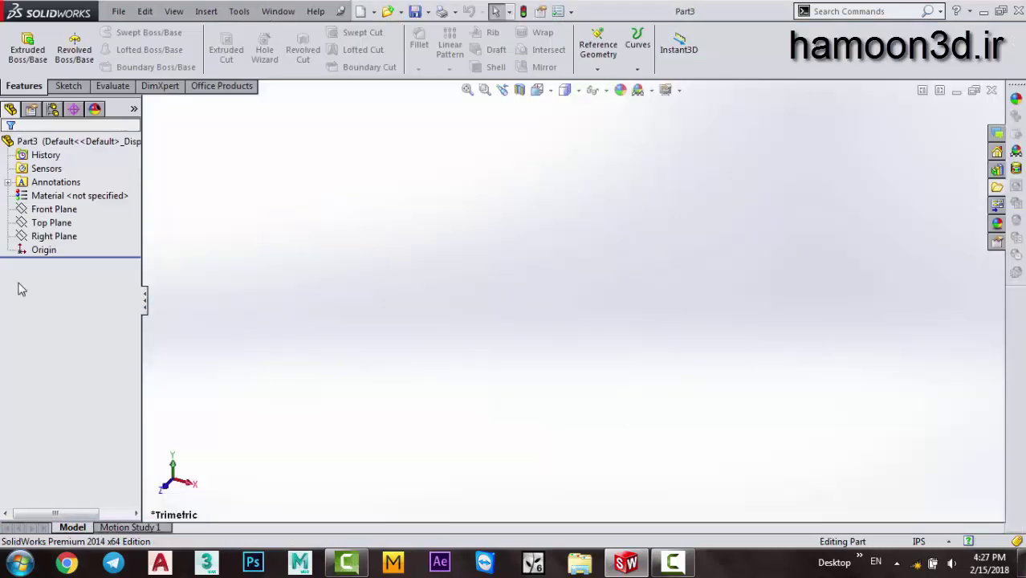
{"action": "left_click", "coordinate": [56, 210]}
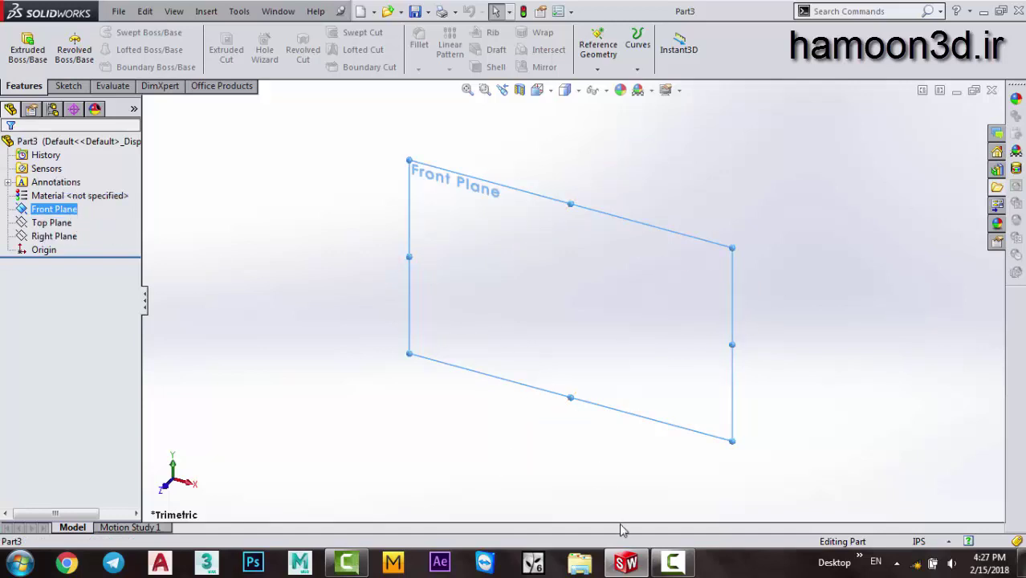
{"action": "left_click", "coordinate": [54, 209]}
Start a Front Plane sketch and draw one circle centred on the origin.
{"action": "left_click", "coordinate": [76, 191]}
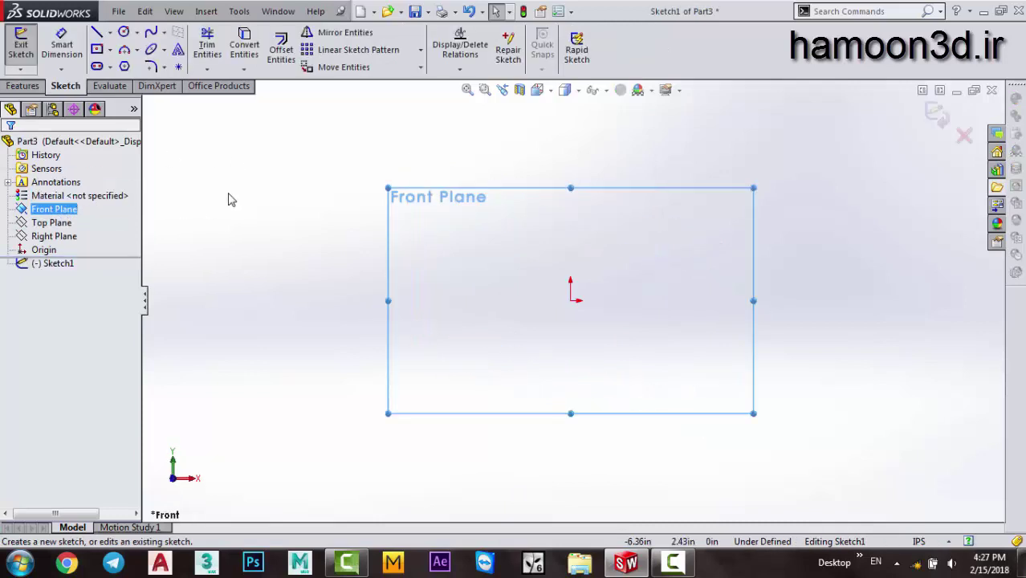
{"action": "left_click", "coordinate": [123, 31]}
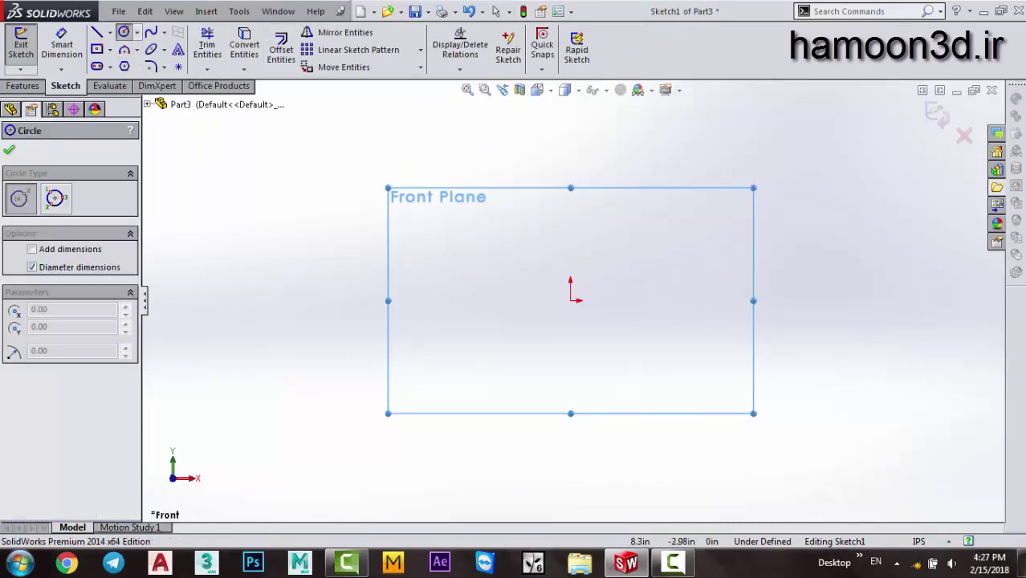
{"action": "left_click", "coordinate": [575, 299]}
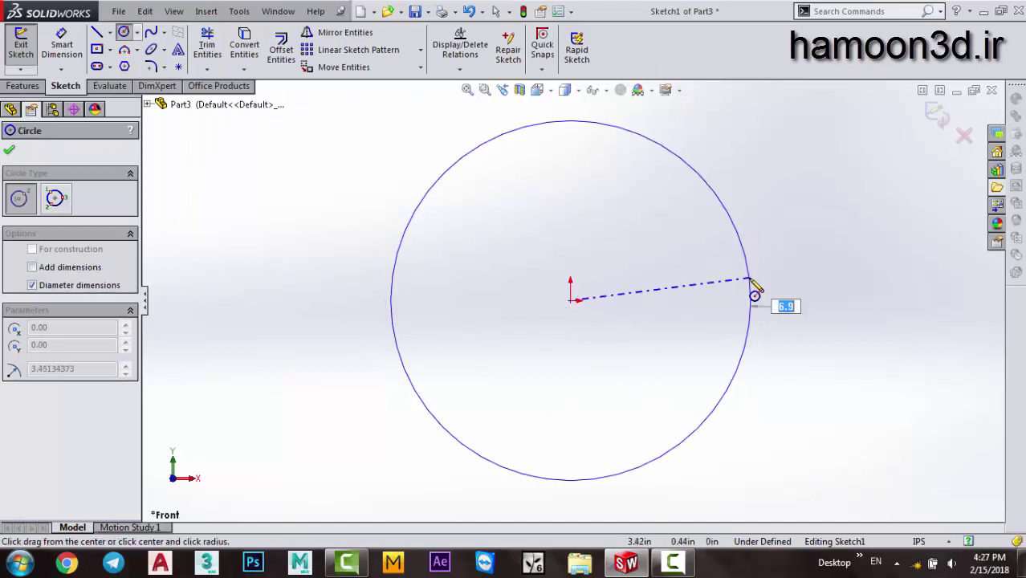
{"action": "left_click", "coordinate": [739, 297]}
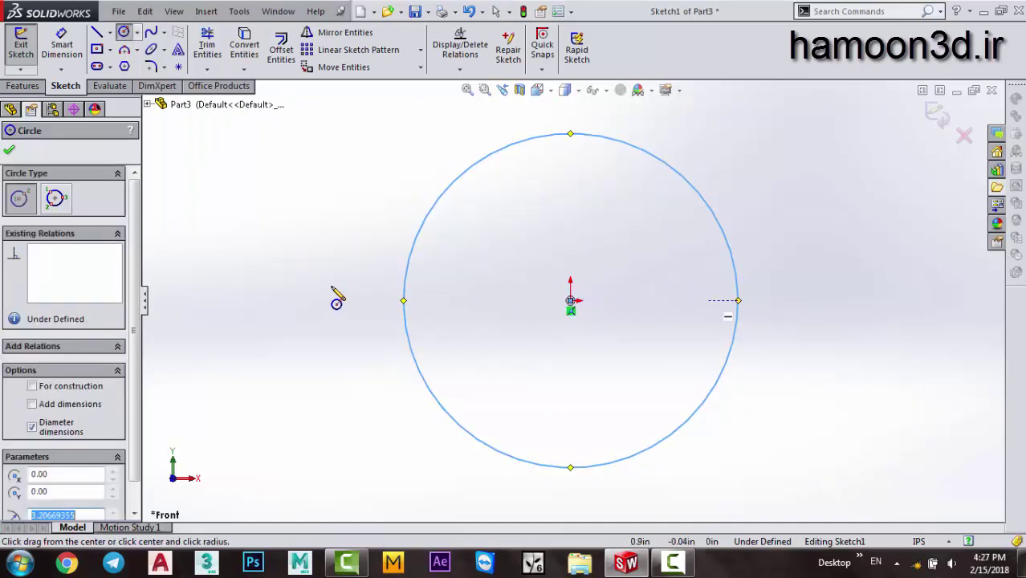
{"action": "left_click", "coordinate": [9, 150]}
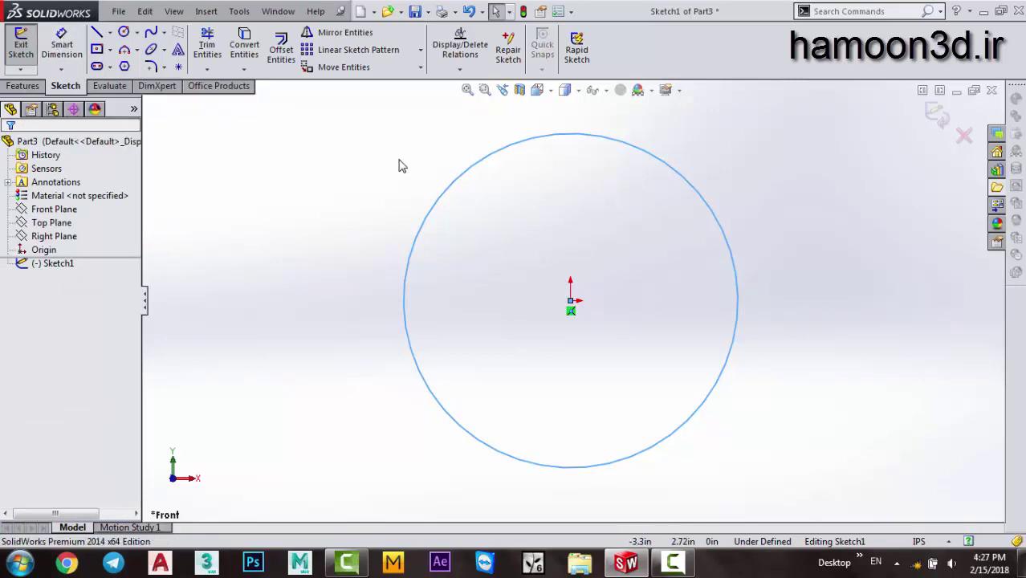
Add a diameter dimension to the circle, keeping its current value.
{"action": "left_click", "coordinate": [61, 40]}
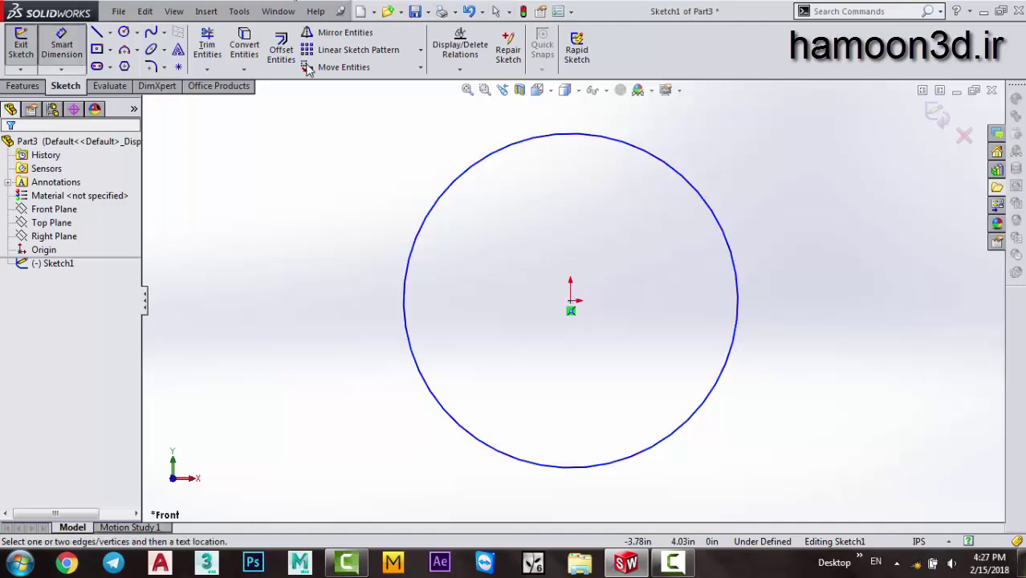
{"action": "left_click", "coordinate": [437, 208]}
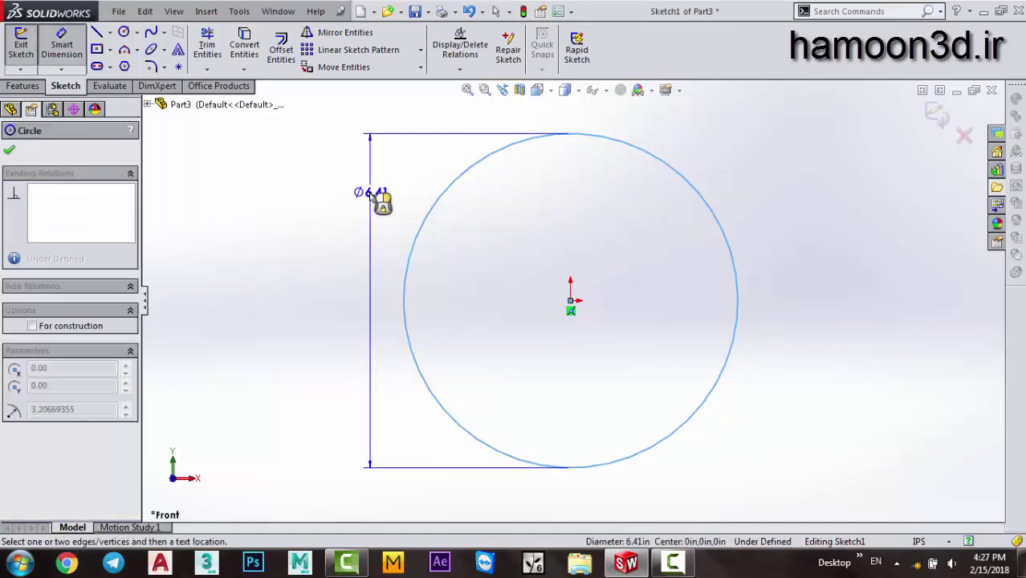
{"action": "left_click", "coordinate": [379, 194]}
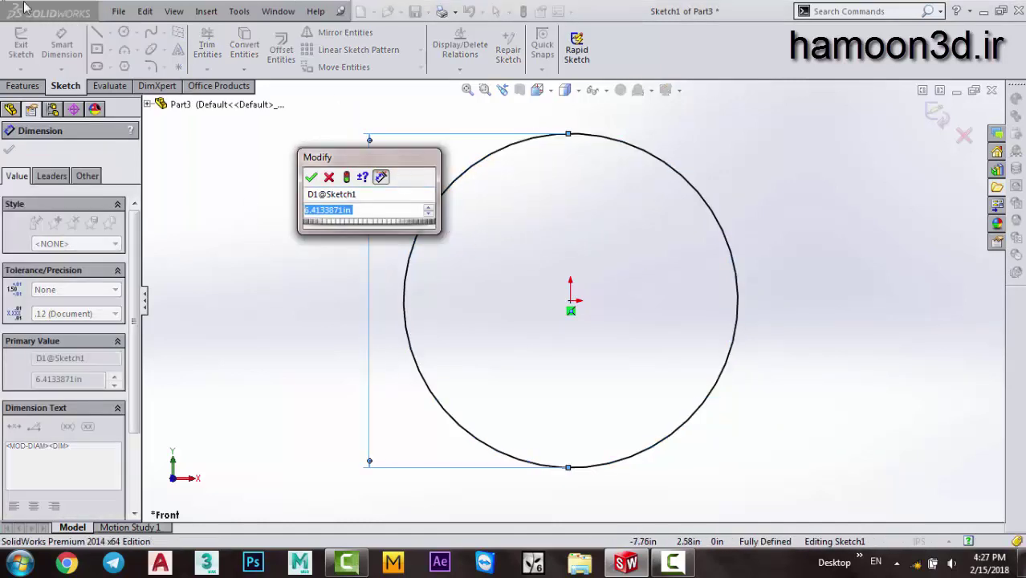
{"action": "key", "text": "Return"}
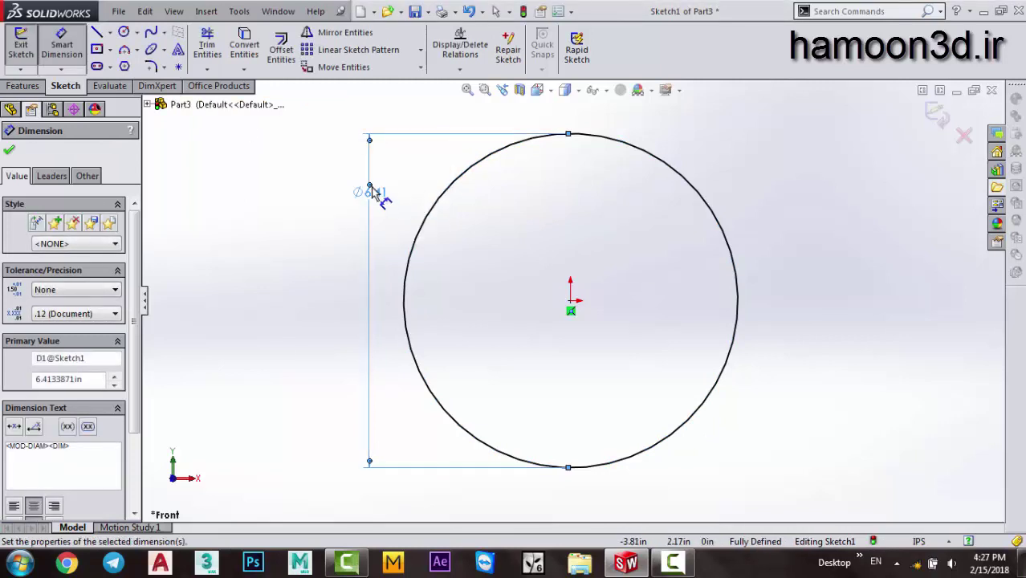
{"action": "key", "text": "Escape"}
{"action": "left_click", "coordinate": [438, 205]}
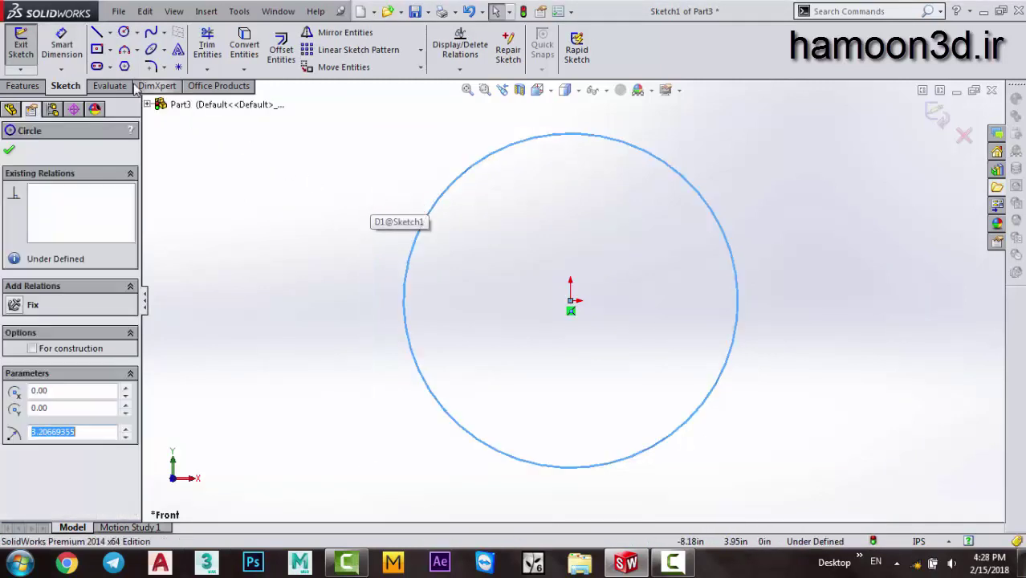
{"action": "left_click", "coordinate": [13, 151]}
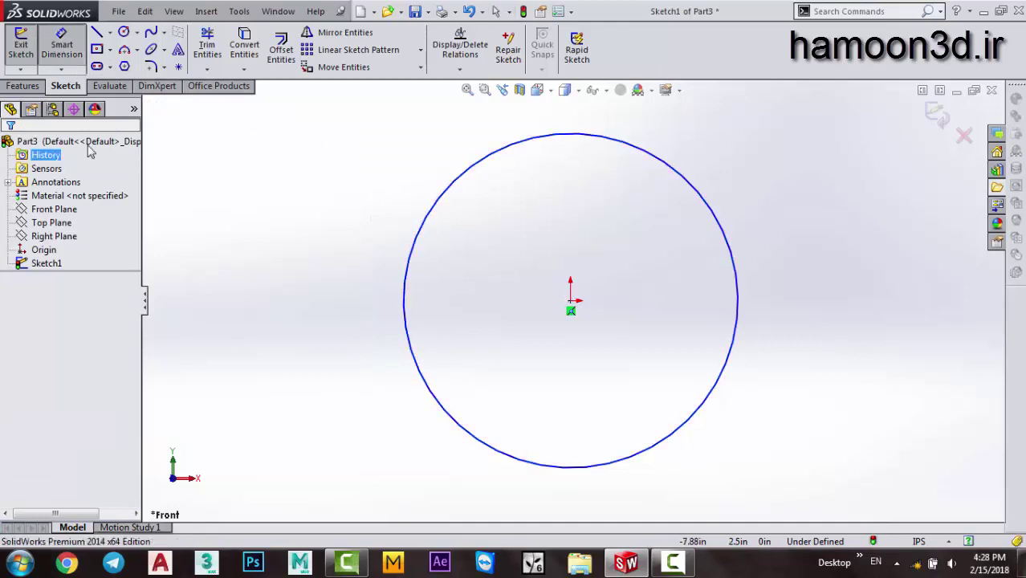
Set the circle's diameter to 200 mm, shown as Ø7.87 in.
{"action": "left_click", "coordinate": [444, 196]}
{"action": "left_click", "coordinate": [358, 207]}
{"action": "left_click_drag", "start_coordinate": [355, 171], "coordinate": [750, 241]}
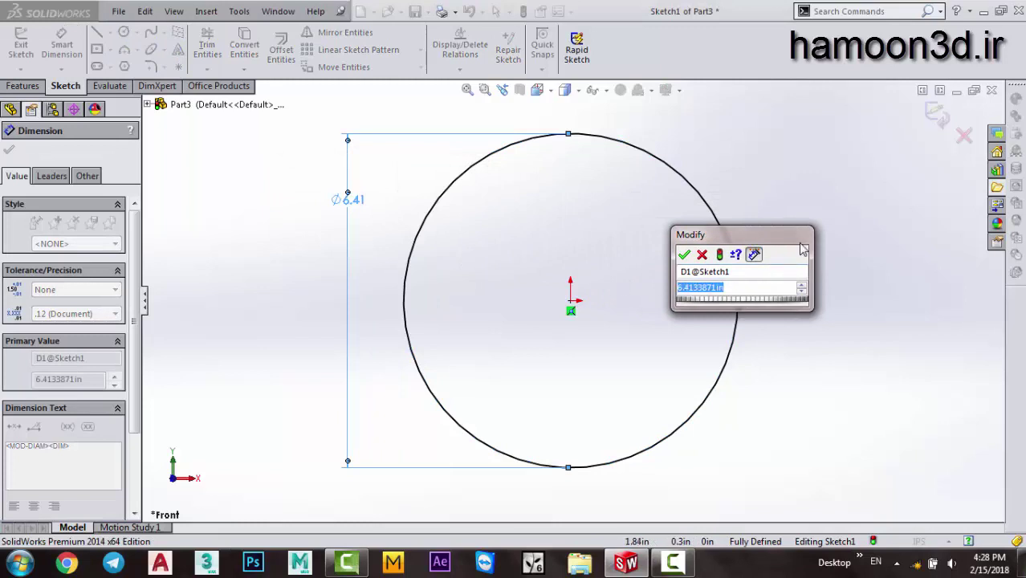
{"action": "type", "text": "200"}
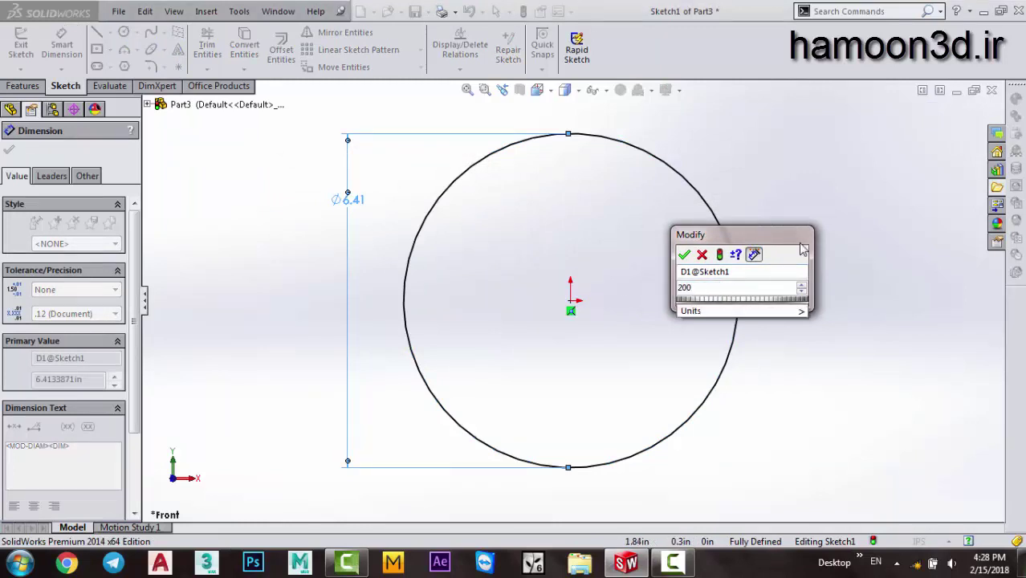
{"action": "type", "text": "mm"}
{"action": "key", "text": "Return"}
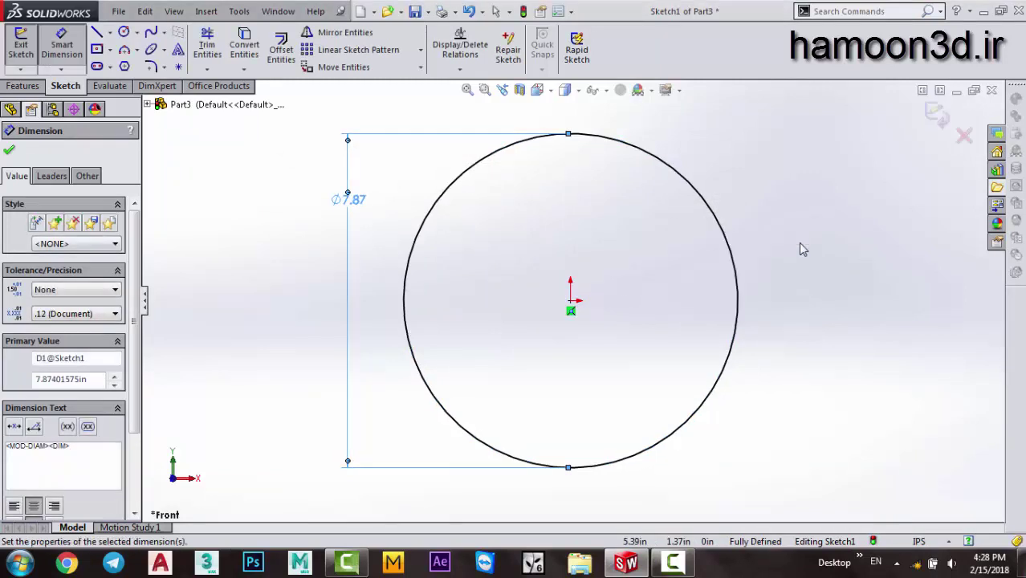
{"action": "left_click", "coordinate": [10, 152]}
{"action": "scroll", "coordinate": [602, 128], "scroll_direction": "up", "scroll_amount": 1}
{"action": "scroll", "coordinate": [598, 141], "scroll_direction": "down", "scroll_amount": 3}
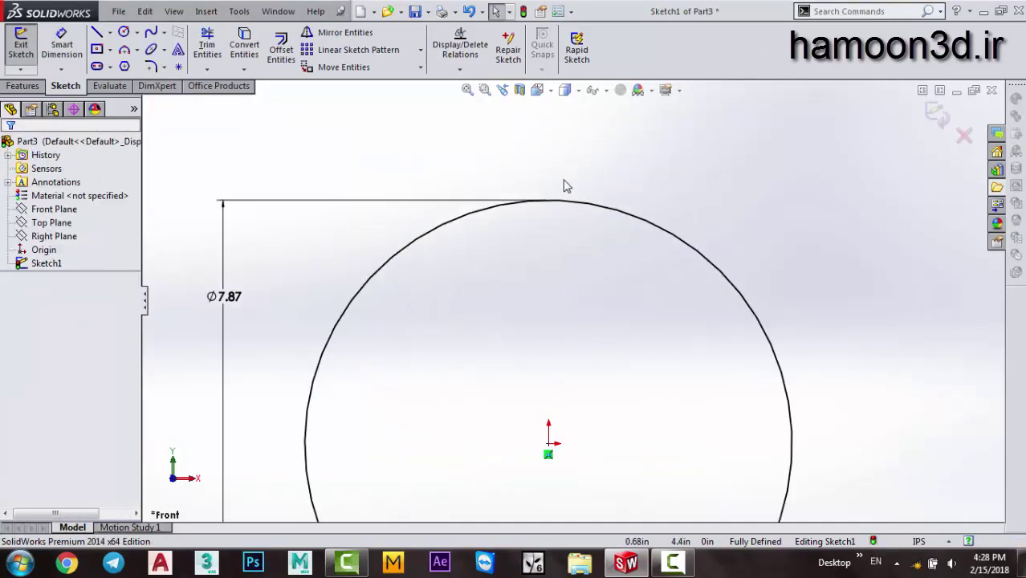
Draw a three-point arc dipping inward across the top of the 200 mm circle.
{"action": "left_click", "coordinate": [138, 49]}
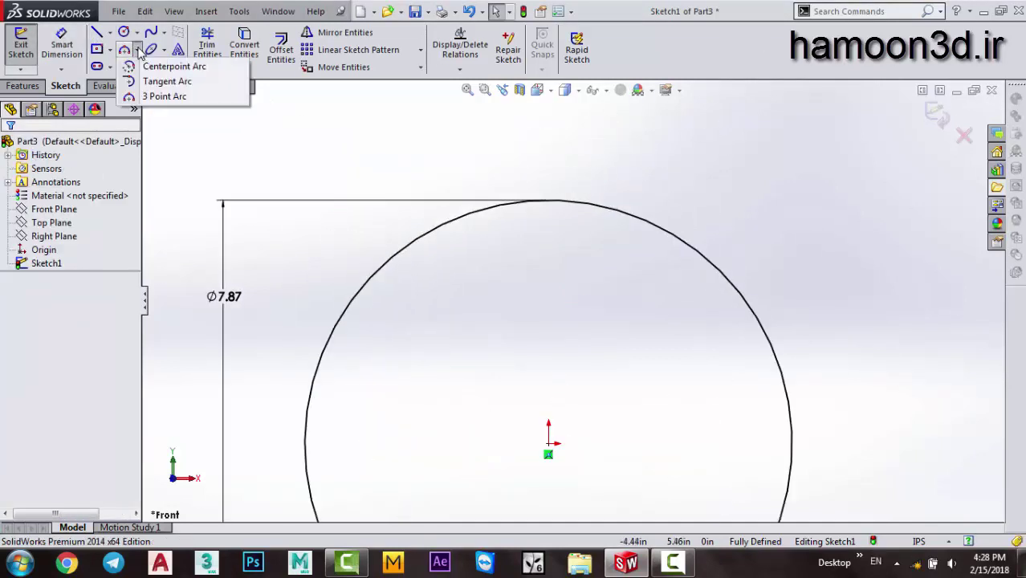
{"action": "left_click", "coordinate": [164, 96]}
{"action": "scroll", "coordinate": [538, 217], "scroll_direction": "down", "scroll_amount": 3}
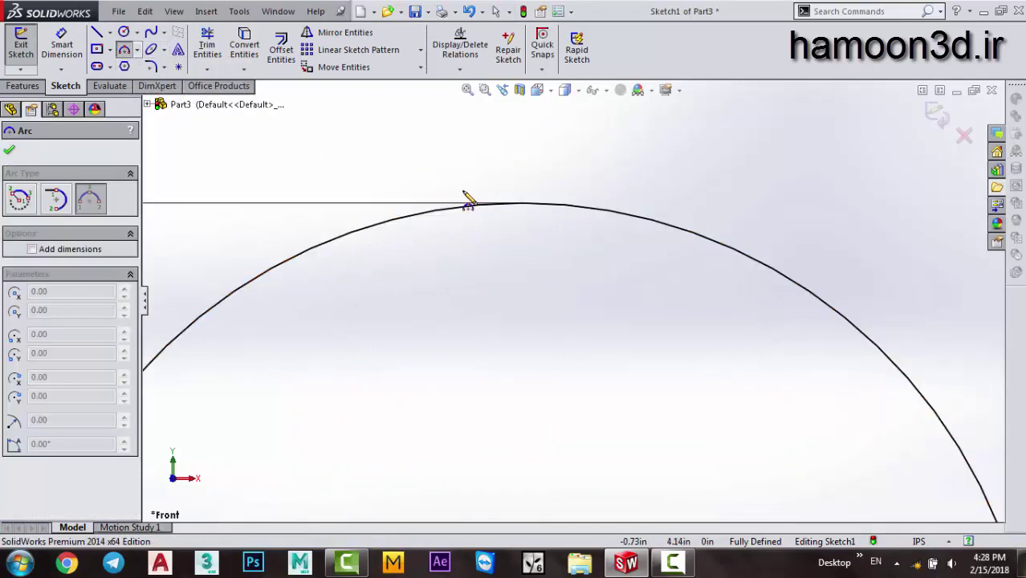
{"action": "left_click", "coordinate": [138, 50]}
{"action": "left_click", "coordinate": [164, 96]}
{"action": "left_click", "coordinate": [521, 203]}
{"action": "left_click", "coordinate": [408, 216]}
{"action": "left_click", "coordinate": [465, 241]}
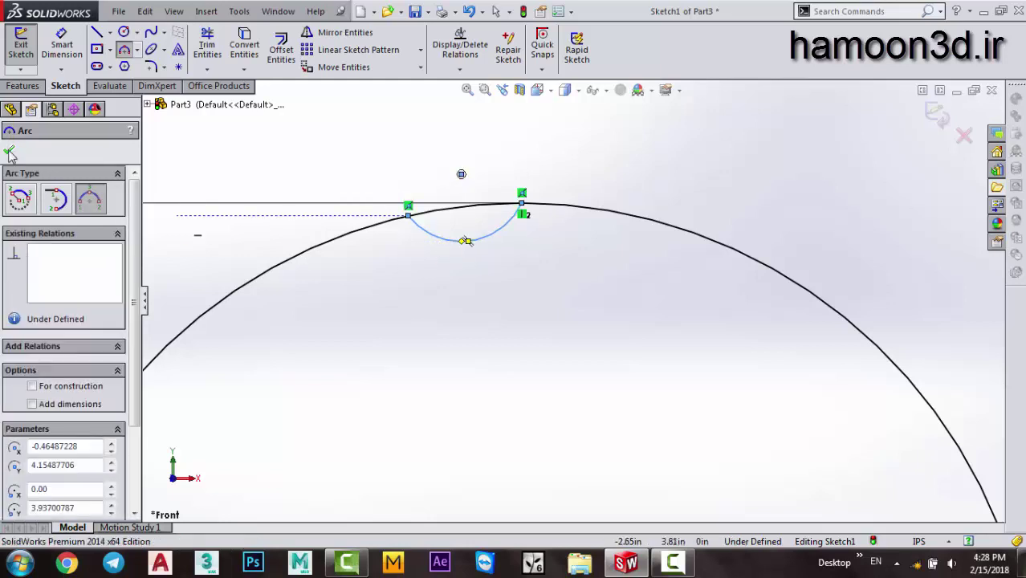
{"action": "left_click", "coordinate": [9, 152]}
Dimension the notch arc's two endpoints 10 mm apart, shown as 0.39 in.
{"action": "left_click", "coordinate": [408, 215]}
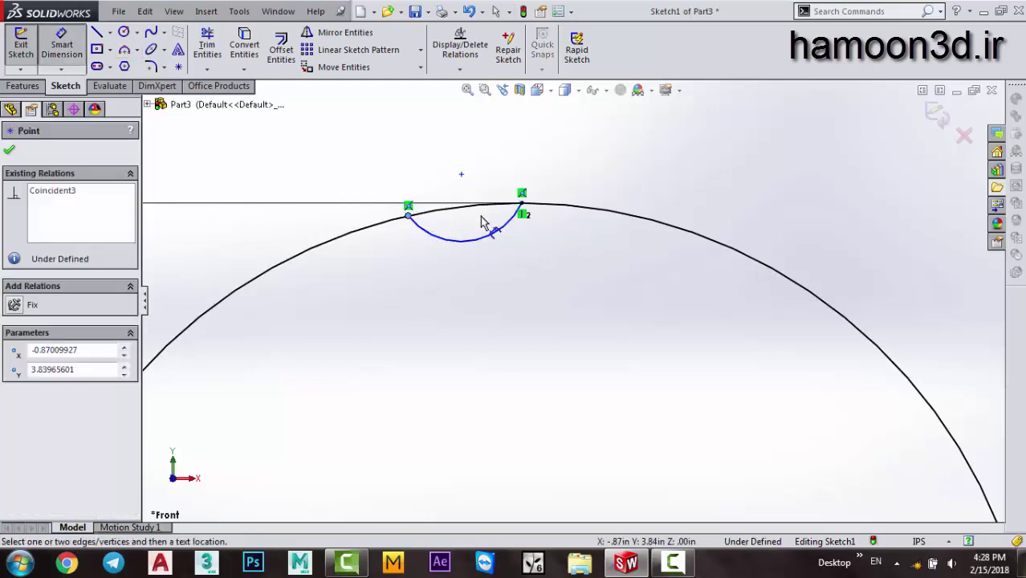
{"action": "left_click", "coordinate": [522, 203]}
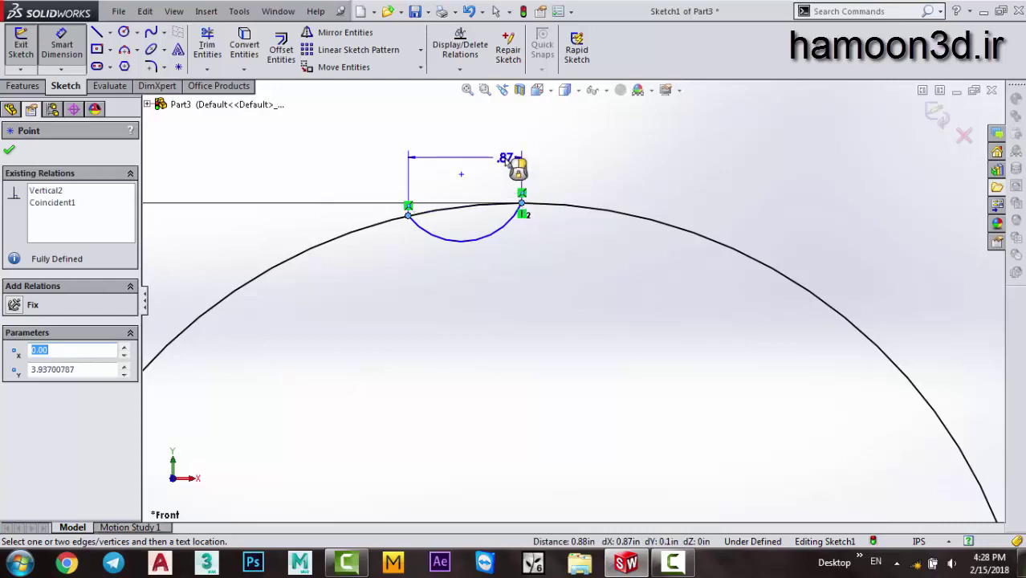
{"action": "left_click", "coordinate": [504, 157]}
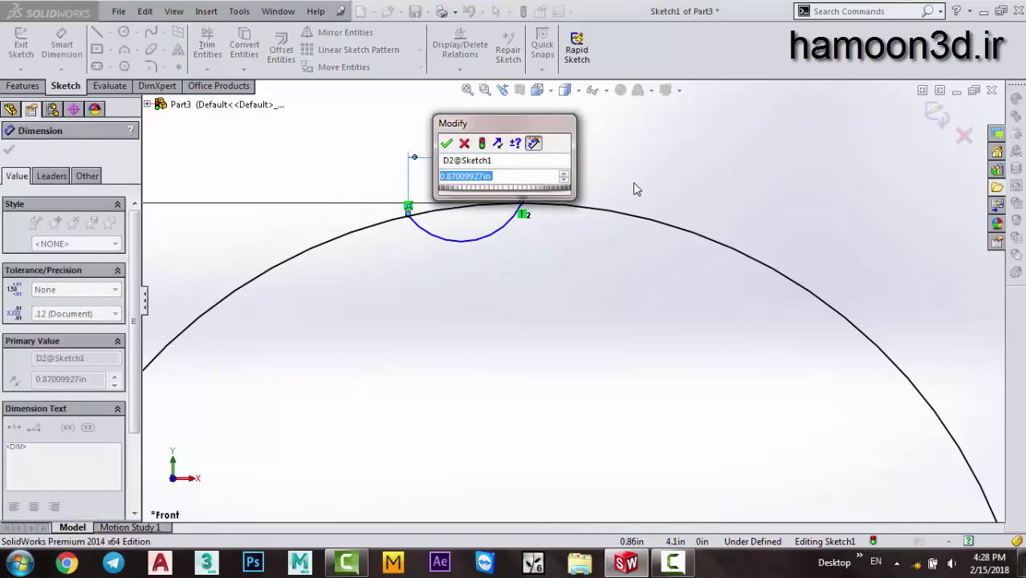
{"action": "type", "text": "10mm"}
{"action": "key", "text": "Return"}
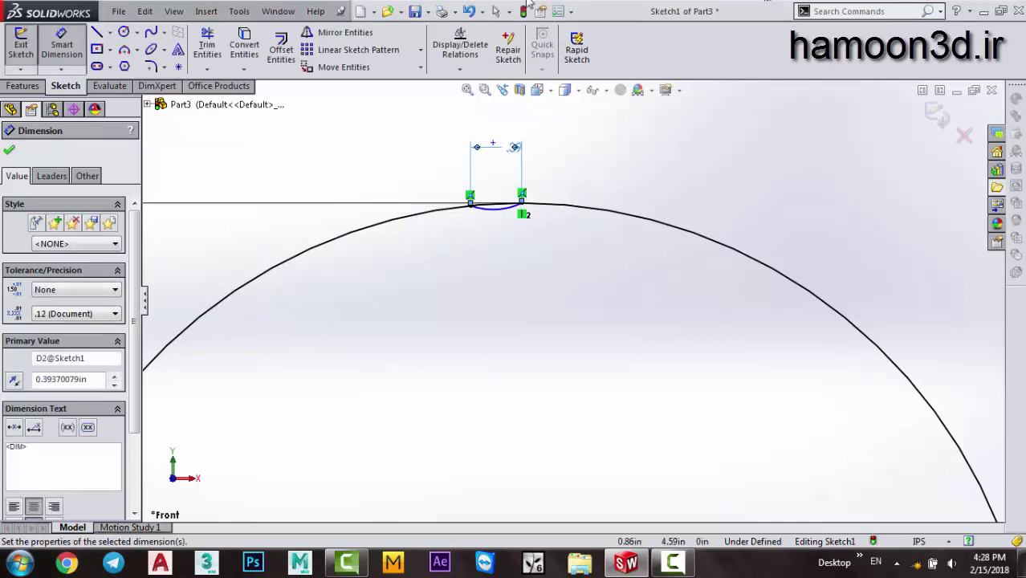
{"action": "scroll", "coordinate": [488, 251], "scroll_direction": "up", "scroll_amount": 3}
{"action": "scroll", "coordinate": [488, 252], "scroll_direction": "down", "scroll_amount": 3}
{"action": "scroll", "coordinate": [498, 196], "scroll_direction": "down", "scroll_amount": 5}
Dimension the arc's left endpoint to its centre at 2 mm.
{"action": "left_click", "coordinate": [9, 150]}
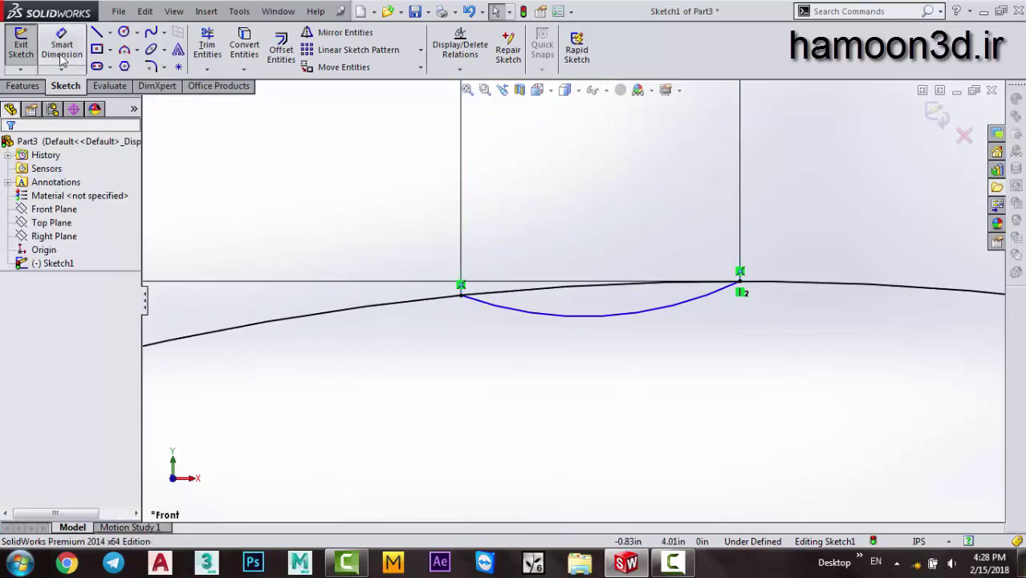
{"action": "left_click", "coordinate": [461, 295]}
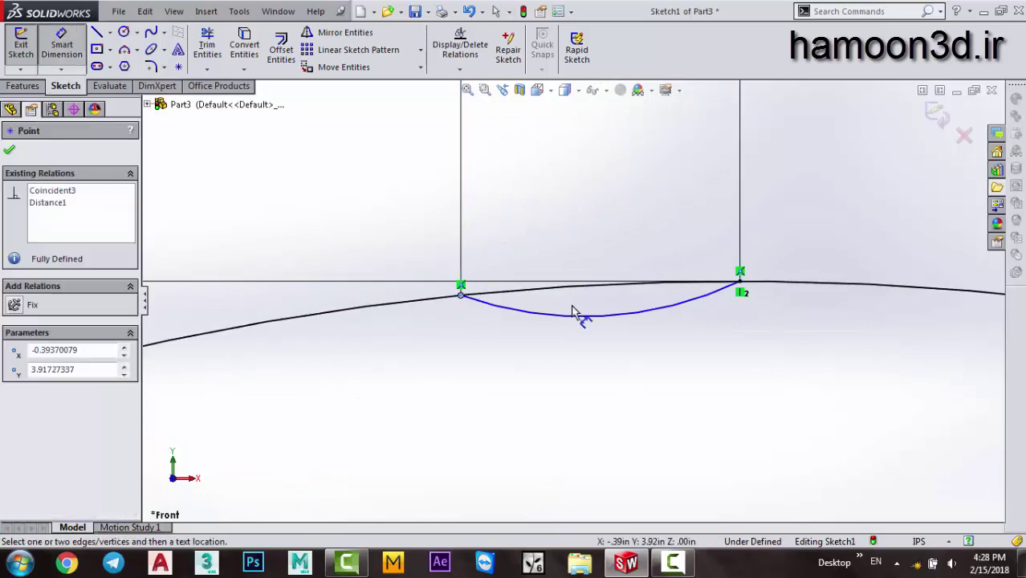
{"action": "left_click", "coordinate": [612, 315]}
{"action": "left_click", "coordinate": [558, 345]}
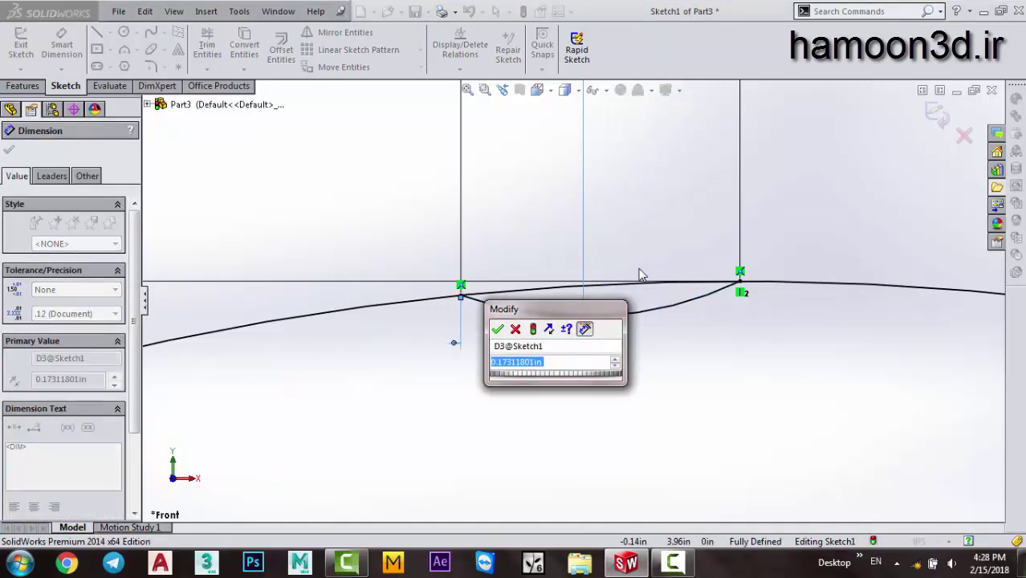
{"action": "type", "text": "2mm"}
{"action": "key", "text": "Return"}
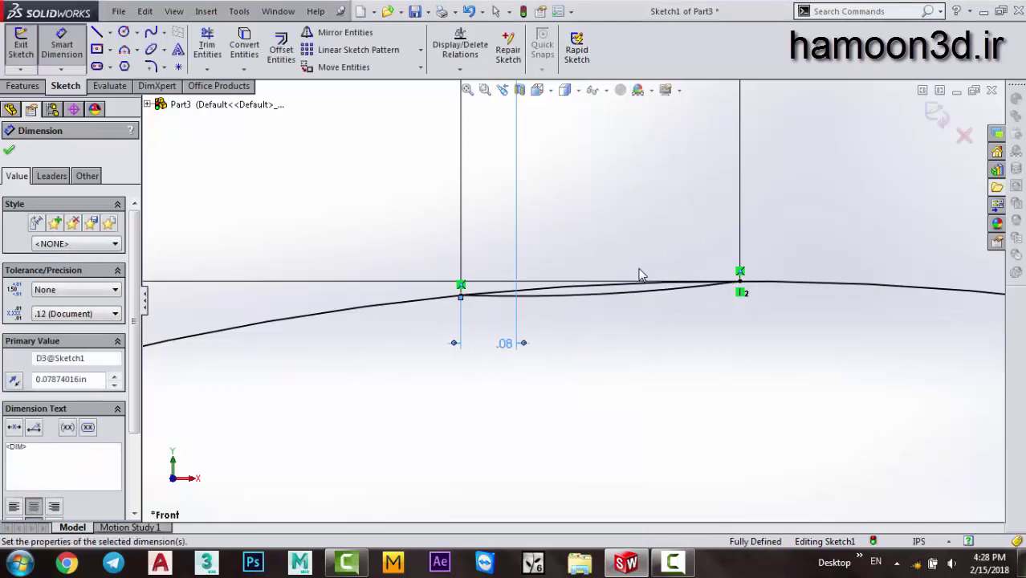
Change that endpoint-to-centre dimension to 5 mm, making the notch a half-circle.
{"action": "double_click", "coordinate": [508, 344]}
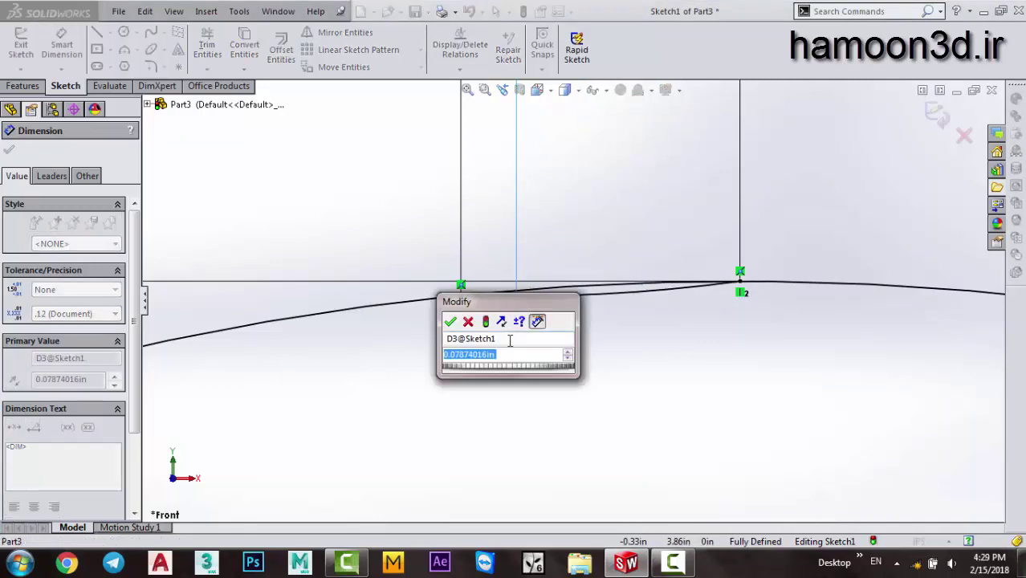
{"action": "type", "text": "5"}
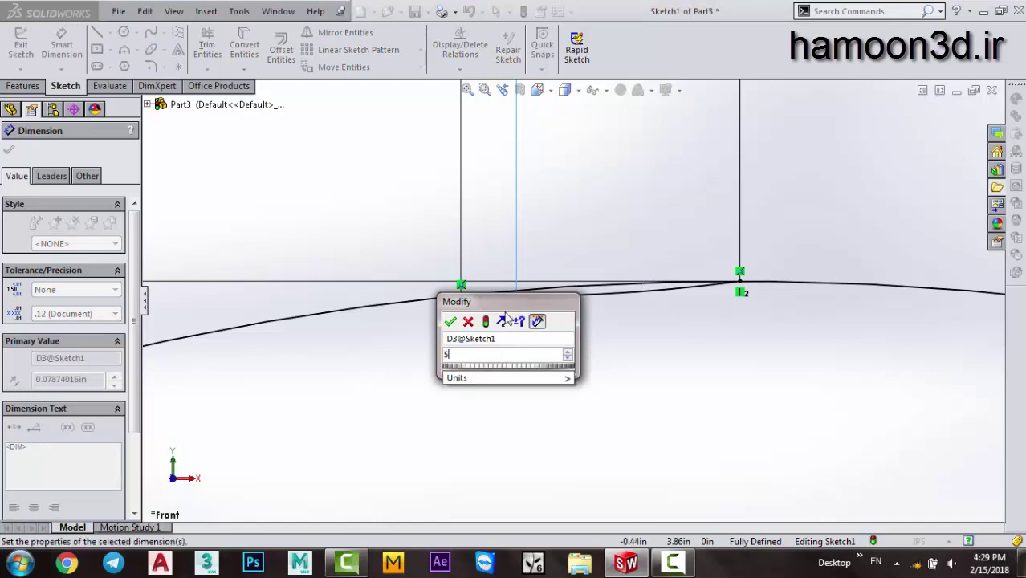
{"action": "type", "text": "mm"}
{"action": "key", "text": "Return"}
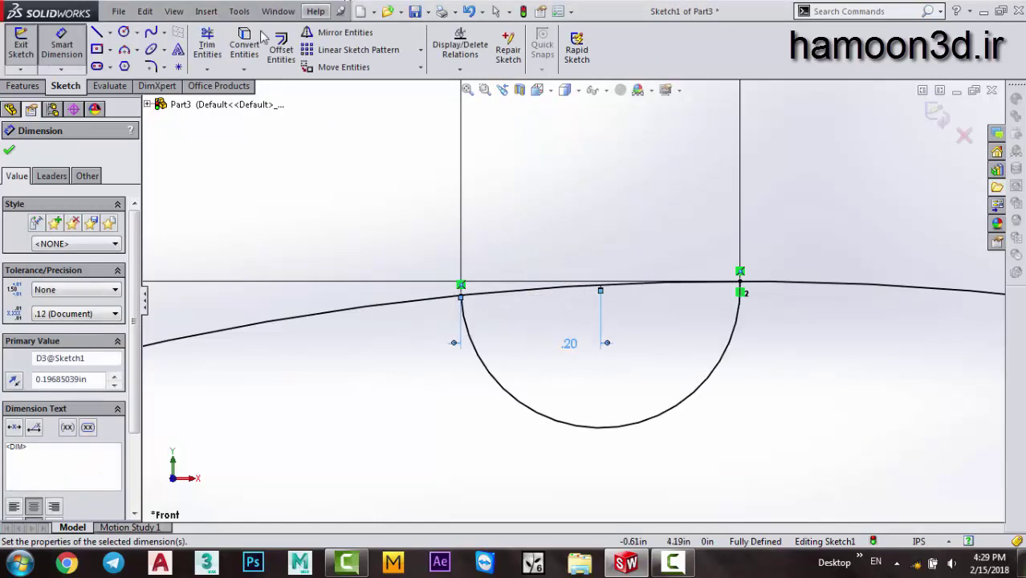
{"action": "left_click", "coordinate": [8, 149]}
{"action": "scroll", "coordinate": [610, 273], "scroll_direction": "up", "scroll_amount": 2}
{"action": "scroll", "coordinate": [611, 277], "scroll_direction": "up", "scroll_amount": 3}
{"action": "scroll", "coordinate": [598, 322], "scroll_direction": "up", "scroll_amount": 1}
{"action": "scroll", "coordinate": [562, 289], "scroll_direction": "down", "scroll_amount": 1}
{"action": "scroll", "coordinate": [551, 274], "scroll_direction": "down", "scroll_amount": 3}
{"action": "middle_click_drag", "start_coordinate": [503, 214], "coordinate": [498, 161], "text": "ctrl"}
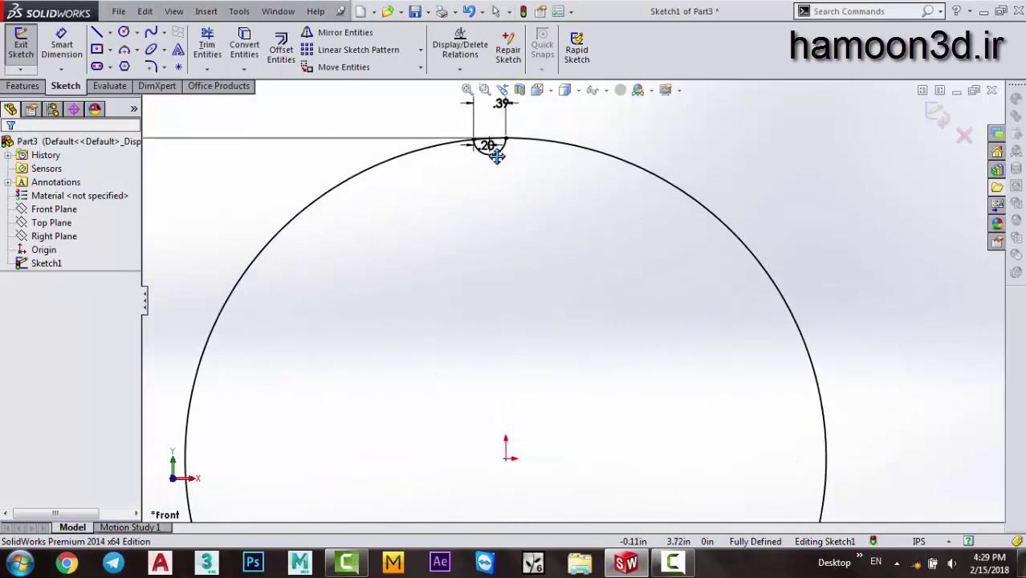
Start a circular sketch pattern of the notch arc around the origin.
{"action": "left_click", "coordinate": [421, 51]}
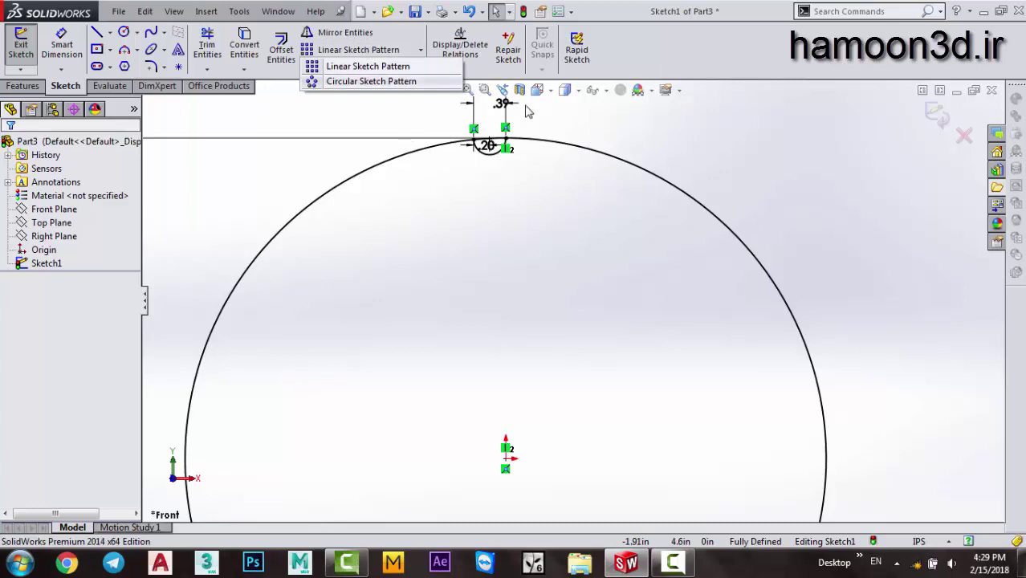
{"action": "left_click", "coordinate": [371, 81]}
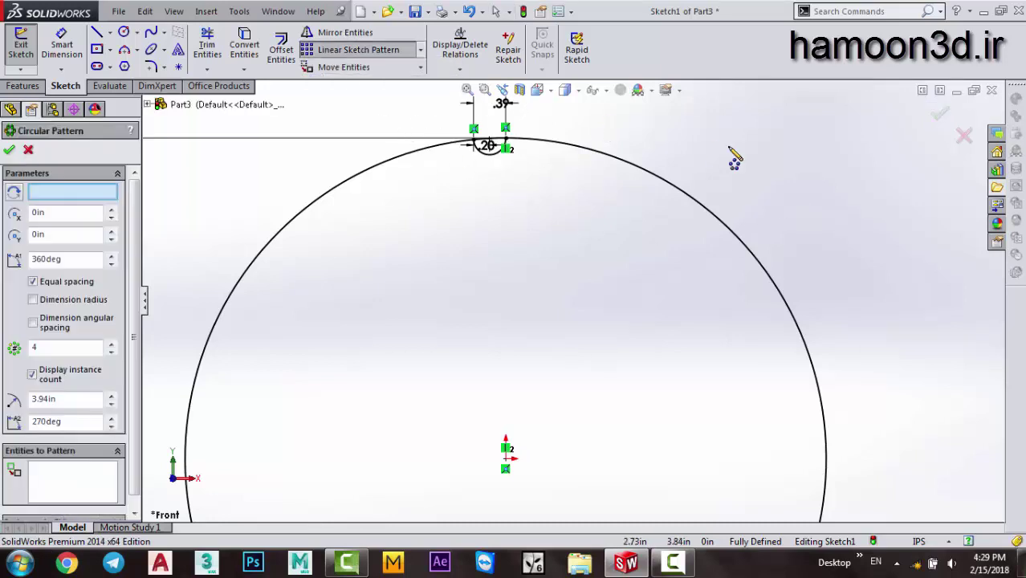
{"action": "left_click", "coordinate": [490, 146]}
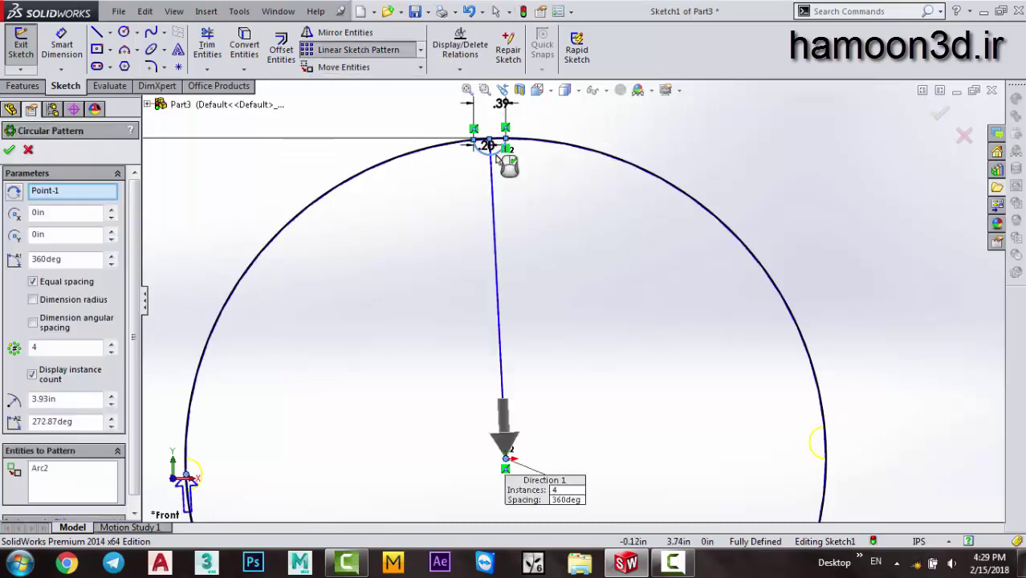
{"action": "double_click", "coordinate": [67, 347]}
{"action": "type", "text": "36"}
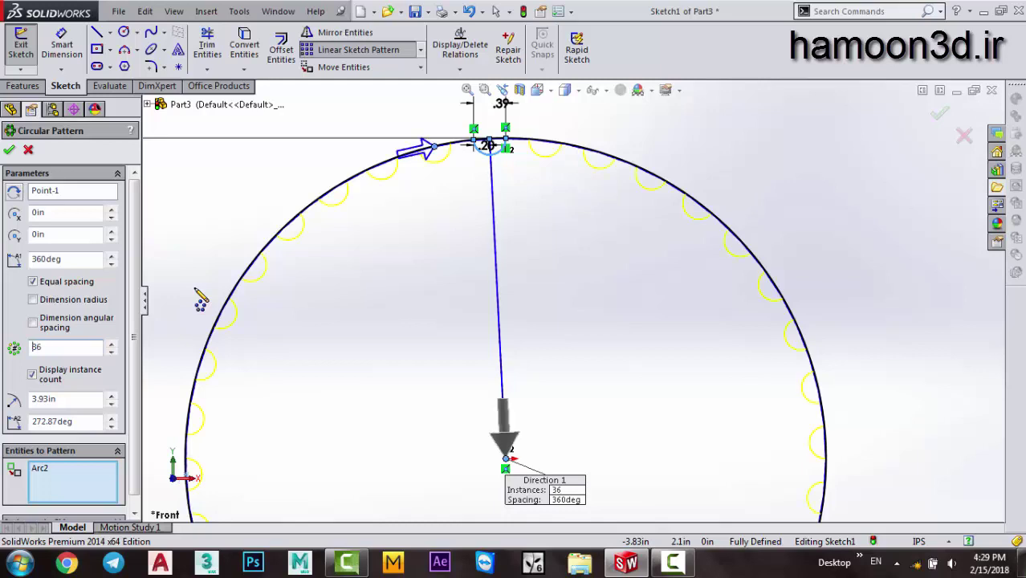
Raise the circular pattern's instance count to 63.
{"action": "scroll", "coordinate": [465, 168], "scroll_direction": "down", "scroll_amount": 1}
{"action": "scroll", "coordinate": [465, 168], "scroll_direction": "down", "scroll_amount": 3}
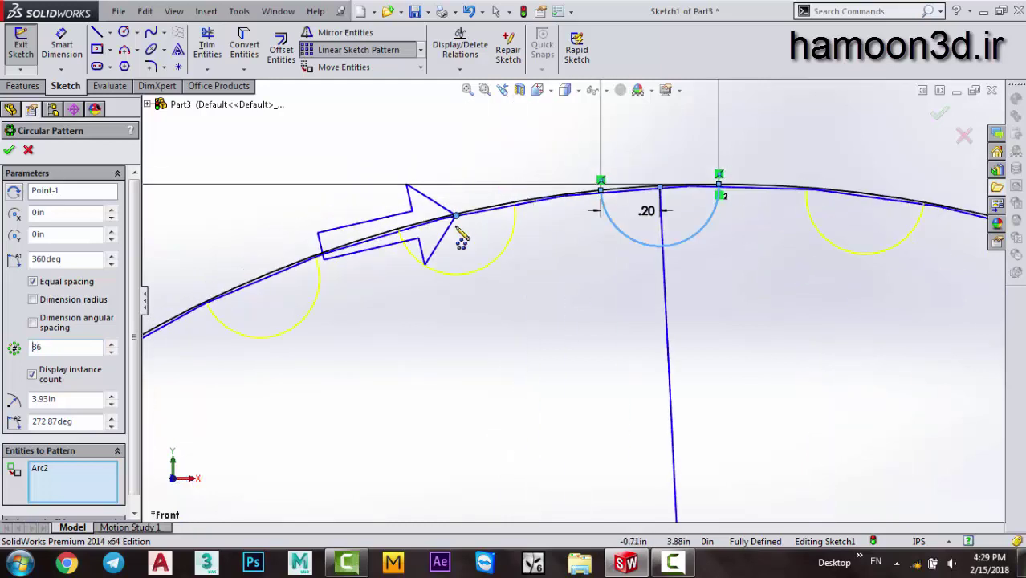
{"action": "left_click", "coordinate": [110, 347]}
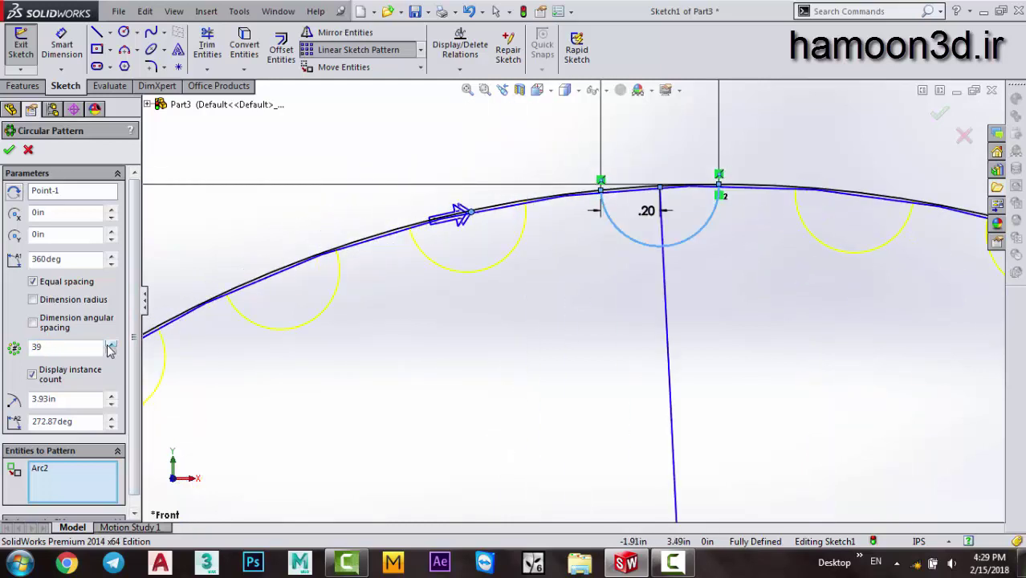
{"action": "left_click", "coordinate": [110, 347]}
{"action": "type", "text": "6"}
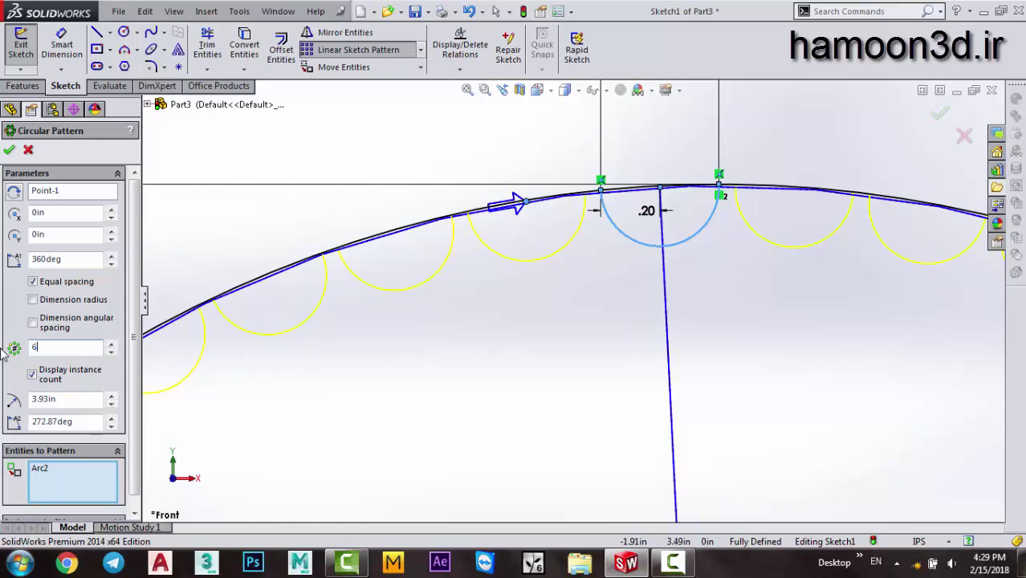
{"action": "type", "text": "0"}
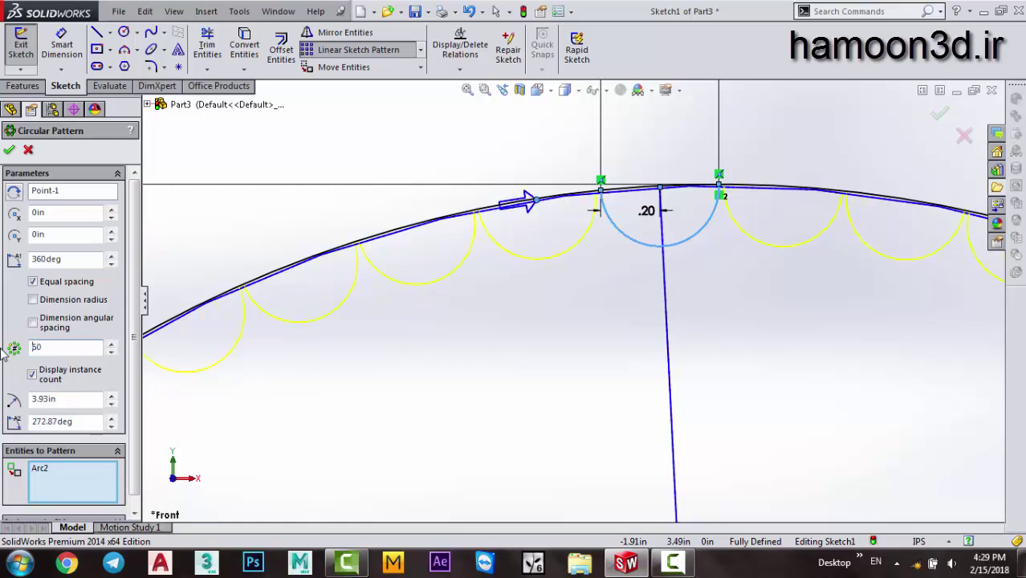
{"action": "type", "text": "2"}
{"action": "scroll", "coordinate": [449, 257], "scroll_direction": "down", "scroll_amount": 2}
{"action": "scroll", "coordinate": [636, 188], "scroll_direction": "down", "scroll_amount": 2}
{"action": "scroll", "coordinate": [660, 213], "scroll_direction": "down", "scroll_amount": 1}
{"action": "scroll", "coordinate": [650, 217], "scroll_direction": "down", "scroll_amount": 1}
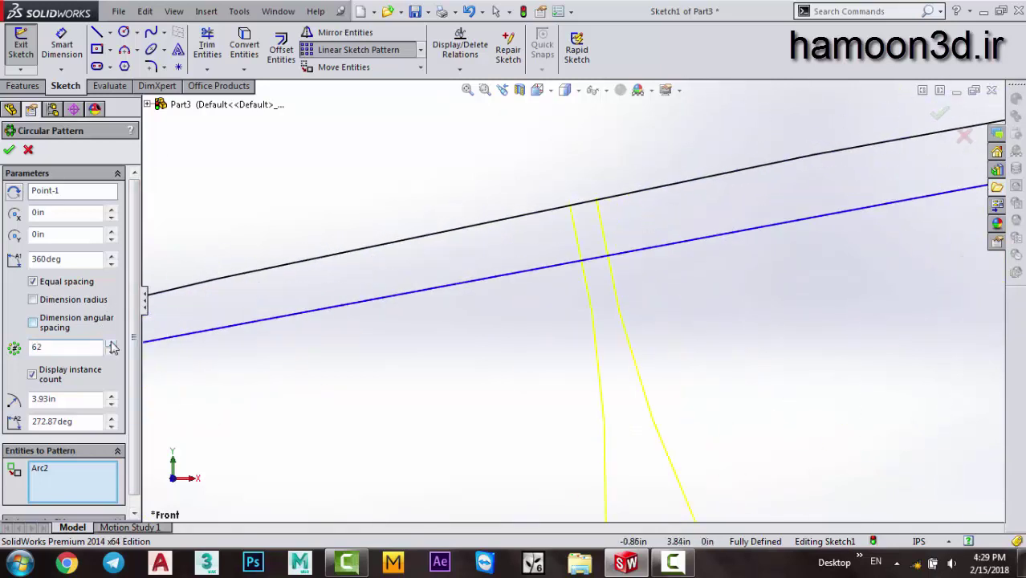
{"action": "left_click", "coordinate": [112, 343]}
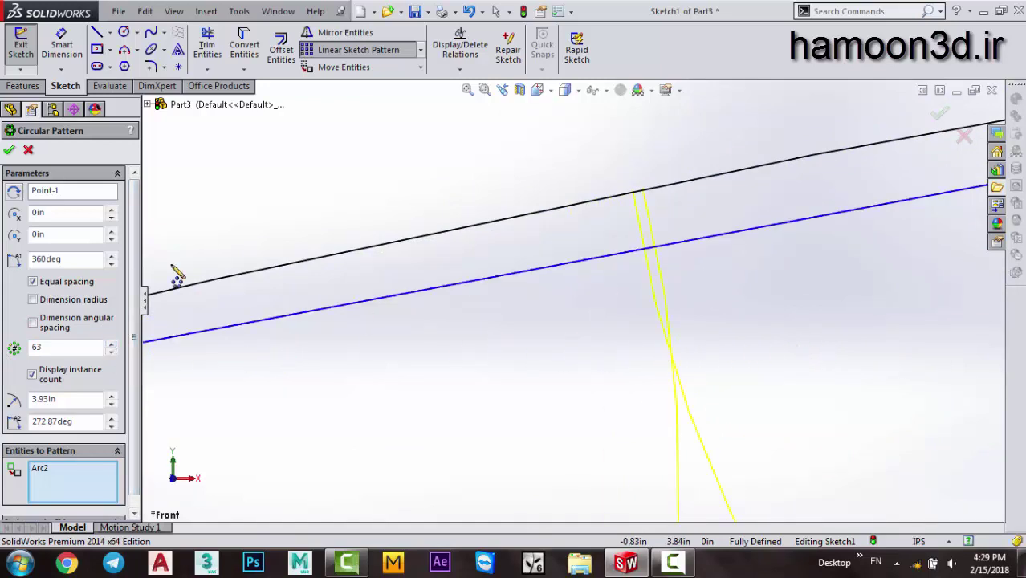
Apply the 63-notch circular pattern and trim away the stray crossing lines.
{"action": "left_click", "coordinate": [29, 148]}
{"action": "left_click", "coordinate": [207, 50]}
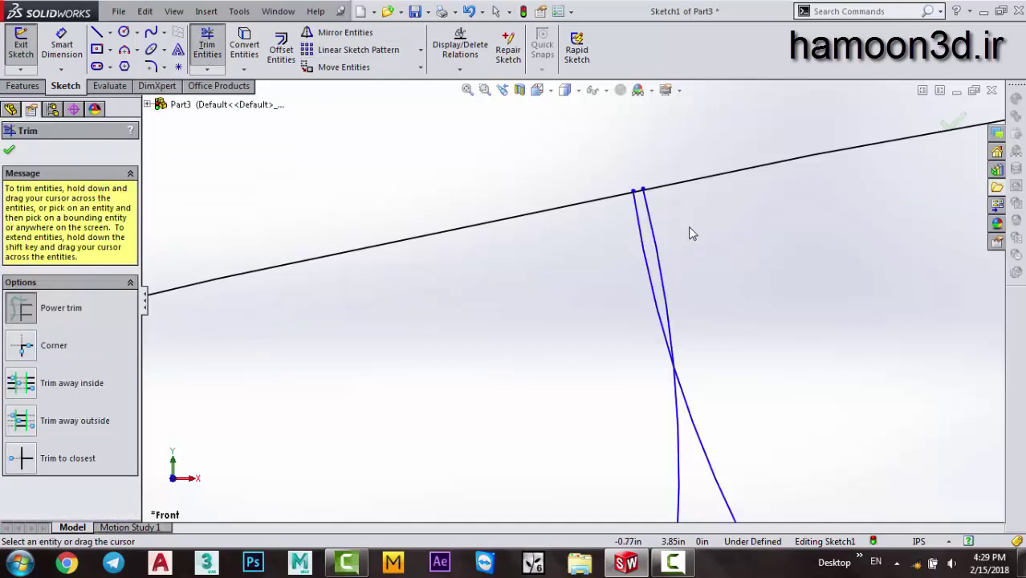
{"action": "left_click_drag", "start_coordinate": [683, 242], "coordinate": [617, 255]}
{"action": "scroll", "coordinate": [613, 258], "scroll_direction": "up", "scroll_amount": 1}
{"action": "scroll", "coordinate": [614, 280], "scroll_direction": "up", "scroll_amount": 2}
{"action": "scroll", "coordinate": [575, 319], "scroll_direction": "up", "scroll_amount": 2}
{"action": "left_click_drag", "start_coordinate": [328, 355], "coordinate": [406, 333]}
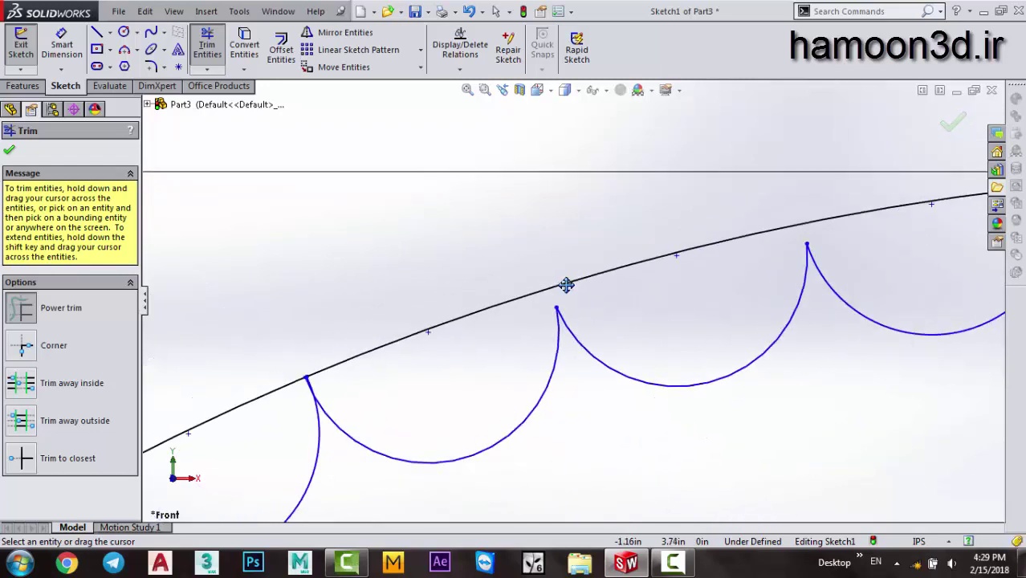
{"action": "scroll", "coordinate": [442, 314], "scroll_direction": "up", "scroll_amount": 5}
{"action": "scroll", "coordinate": [433, 326], "scroll_direction": "down", "scroll_amount": 1}
{"action": "scroll", "coordinate": [400, 330], "scroll_direction": "down", "scroll_amount": 2}
{"action": "scroll", "coordinate": [400, 330], "scroll_direction": "down", "scroll_amount": 1}
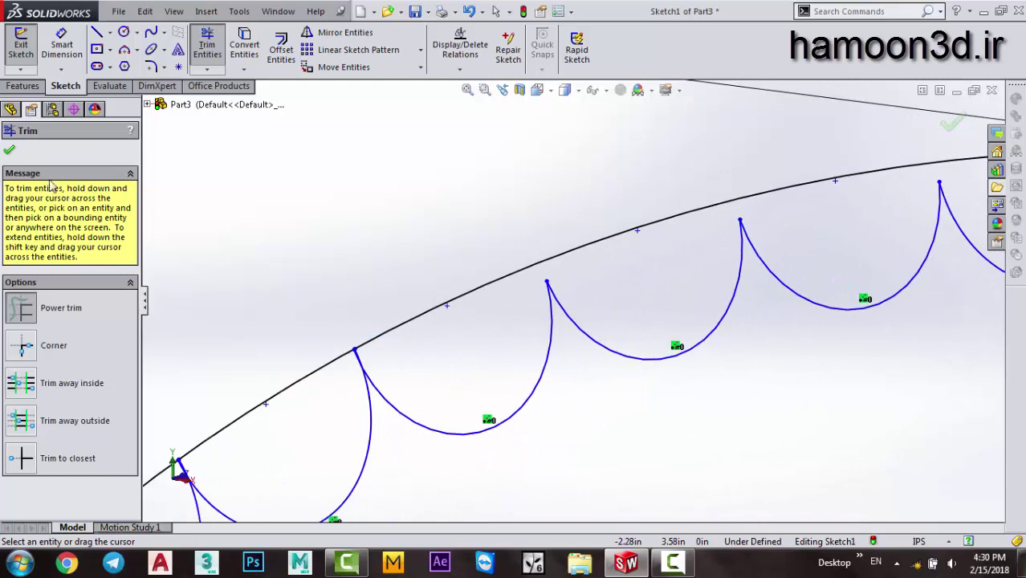
{"action": "left_click", "coordinate": [11, 151]}
View Sketch1 face-on and fit the whole notched circle in the window.
{"action": "left_click", "coordinate": [50, 264]}
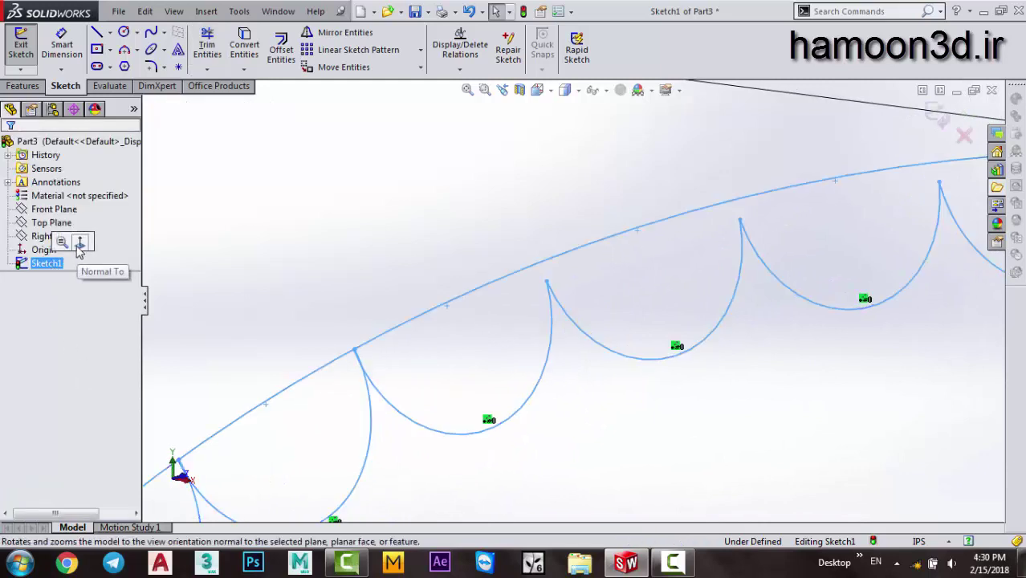
{"action": "left_click", "coordinate": [80, 243]}
{"action": "scroll", "coordinate": [443, 248], "scroll_direction": "down", "scroll_amount": 4}
{"action": "scroll", "coordinate": [490, 246], "scroll_direction": "down", "scroll_amount": 2}
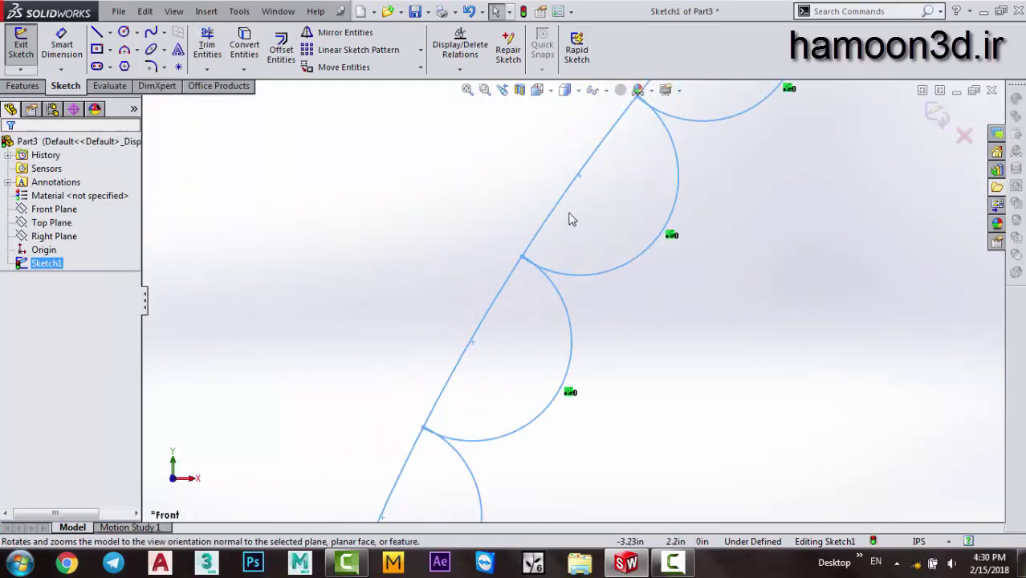
{"action": "key", "text": "f"}
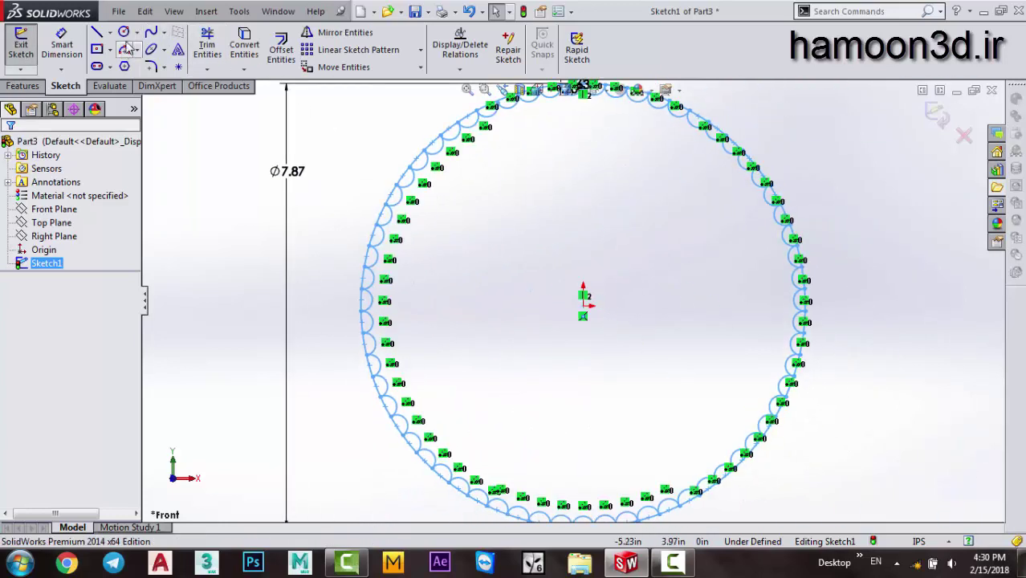
Draw a circle at the origin with a 15 mm radius for the bore.
{"action": "left_click", "coordinate": [123, 31]}
{"action": "left_click", "coordinate": [584, 304]}
{"action": "left_click", "coordinate": [648, 289]}
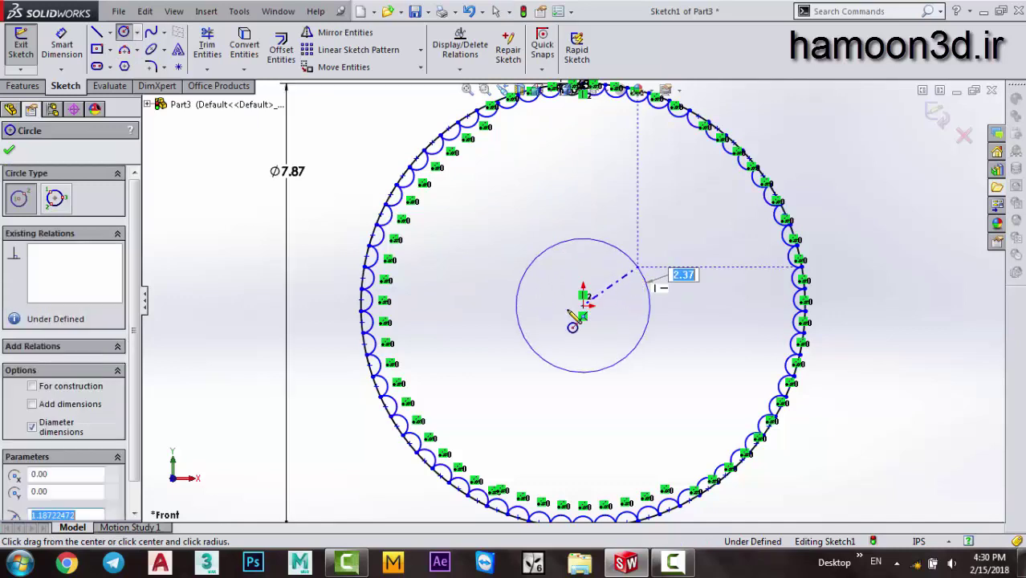
{"action": "scroll", "coordinate": [136, 434], "scroll_direction": "down", "scroll_amount": 1}
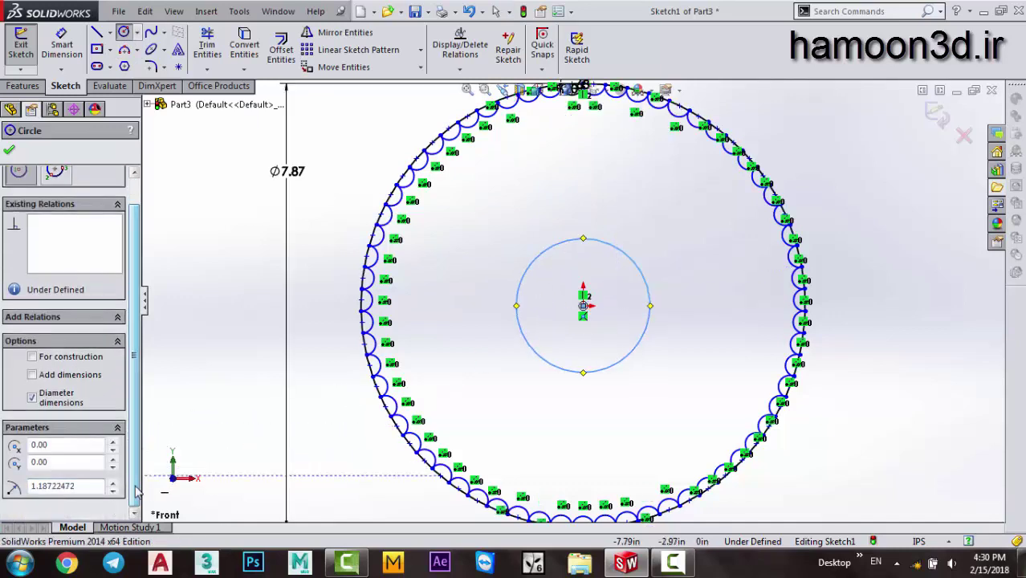
{"action": "left_click_drag", "start_coordinate": [77, 486], "coordinate": [25, 487]}
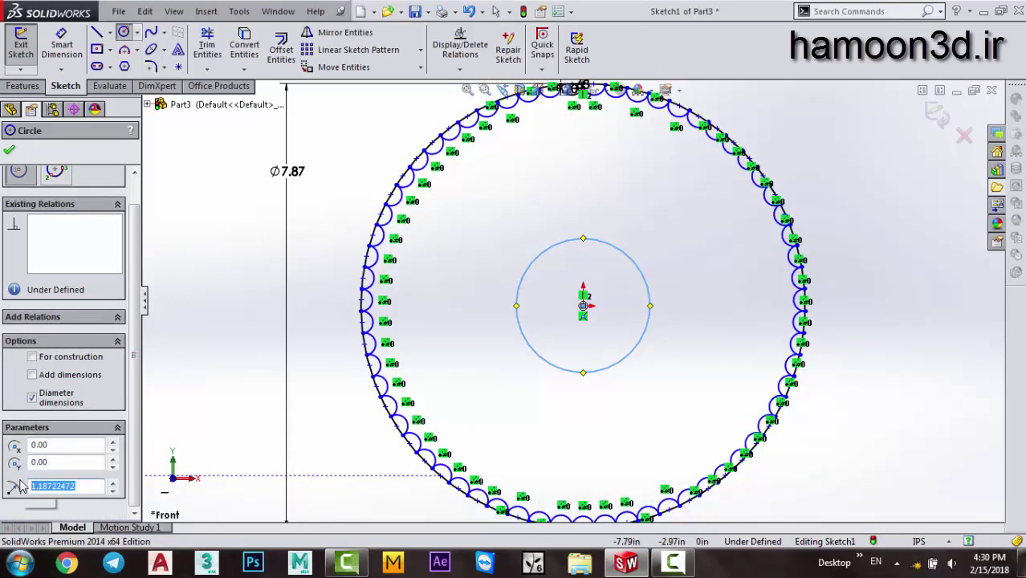
{"action": "type", "text": "15mm"}
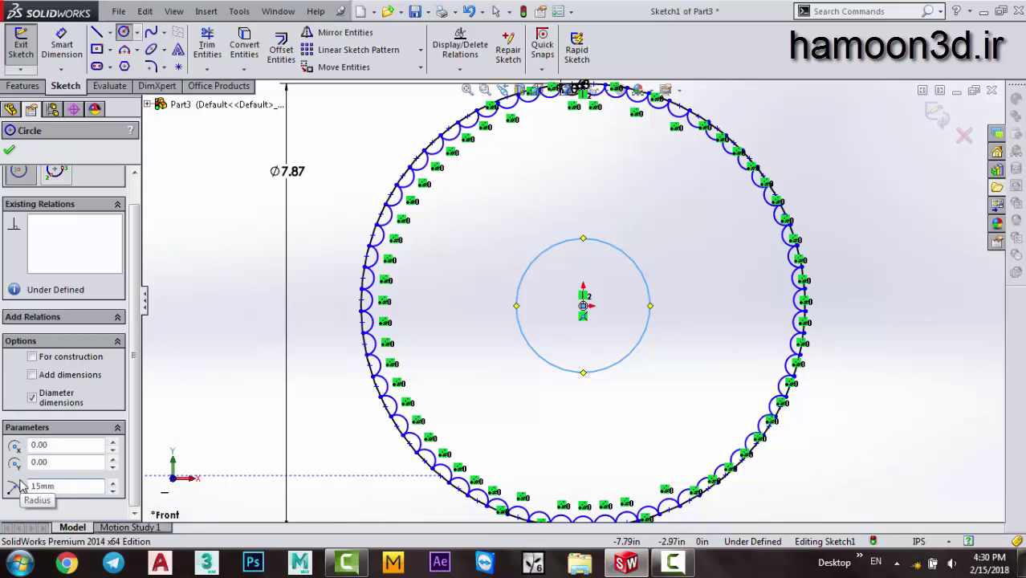
{"action": "key", "text": "Return"}
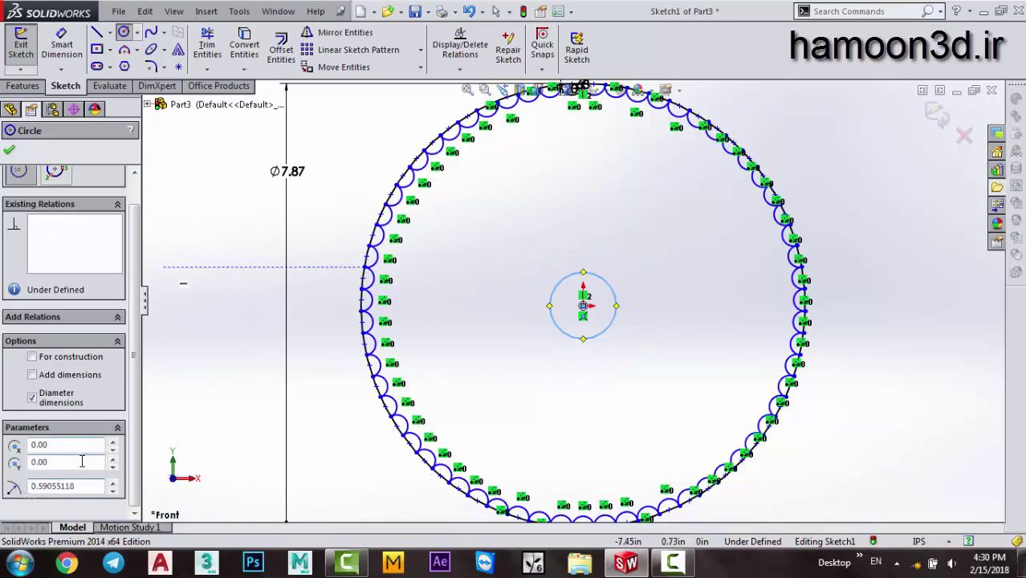
Close the circle settings and delete the diagonal line across the tooth arcs.
{"action": "left_click", "coordinate": [9, 150]}
{"action": "scroll", "coordinate": [401, 190], "scroll_direction": "down", "scroll_amount": 5}
{"action": "scroll", "coordinate": [360, 171], "scroll_direction": "down", "scroll_amount": 3}
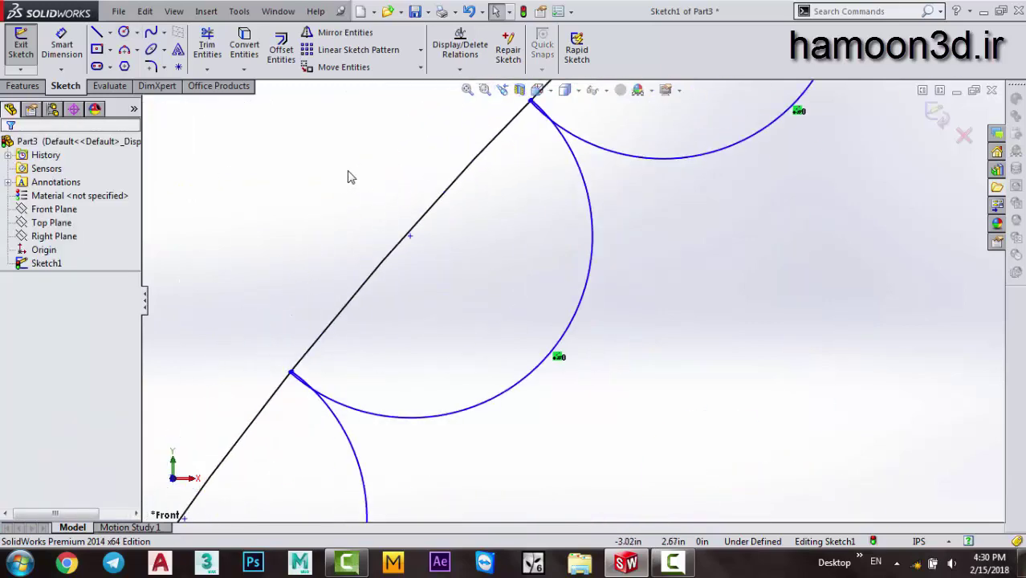
{"action": "left_click", "coordinate": [488, 149]}
{"action": "key", "text": "Delete"}
{"action": "key", "text": "Return"}
{"action": "scroll", "coordinate": [542, 139], "scroll_direction": "down", "scroll_amount": 2}
{"action": "scroll", "coordinate": [550, 156], "scroll_direction": "down", "scroll_amount": 1}
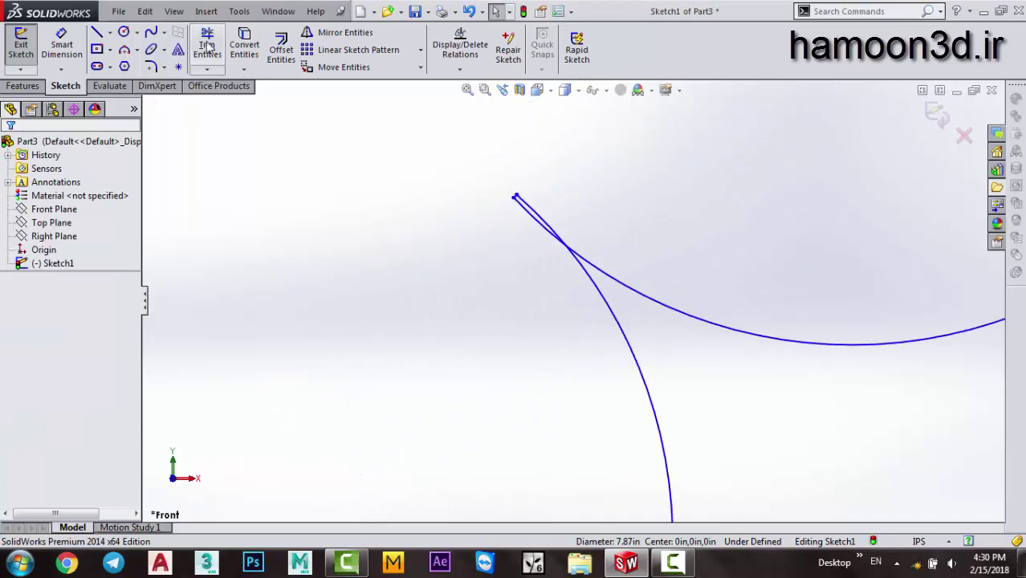
Power-trim the short leftover segment at the arc end.
{"action": "left_click", "coordinate": [208, 47]}
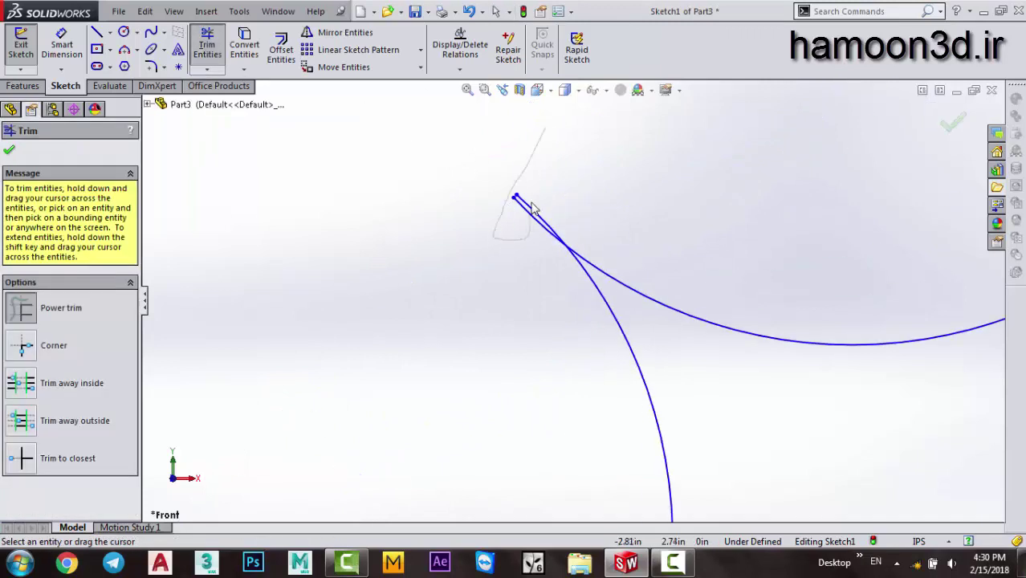
{"action": "left_click_drag", "start_coordinate": [531, 207], "coordinate": [522, 212]}
{"action": "scroll", "coordinate": [511, 117], "scroll_direction": "down", "scroll_amount": 3}
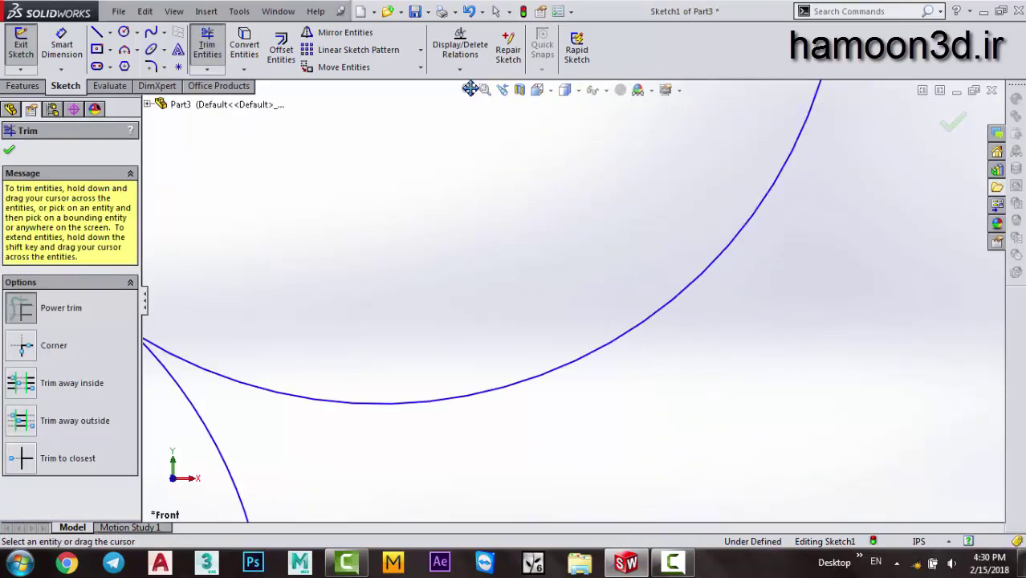
{"action": "scroll", "coordinate": [320, 279], "scroll_direction": "down", "scroll_amount": 3}
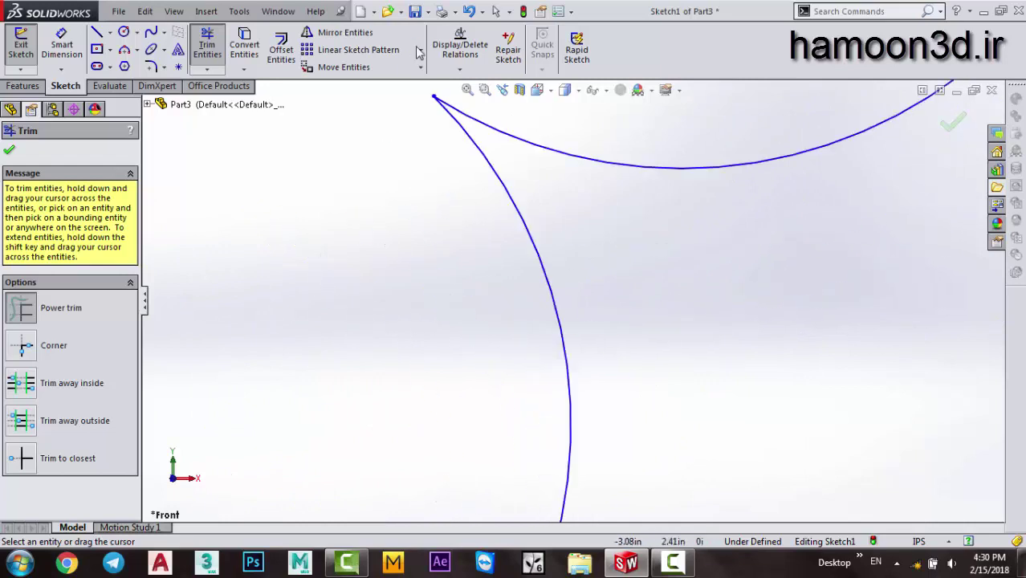
{"action": "scroll", "coordinate": [454, 295], "scroll_direction": "up", "scroll_amount": 3}
{"action": "scroll", "coordinate": [482, 265], "scroll_direction": "up", "scroll_amount": 2}
{"action": "left_click_drag", "start_coordinate": [491, 265], "coordinate": [454, 333]}
{"action": "scroll", "coordinate": [339, 344], "scroll_direction": "up", "scroll_amount": 3}
{"action": "scroll", "coordinate": [441, 367], "scroll_direction": "down", "scroll_amount": 1}
{"action": "scroll", "coordinate": [419, 321], "scroll_direction": "down", "scroll_amount": 3}
{"action": "scroll", "coordinate": [410, 353], "scroll_direction": "up", "scroll_amount": 4}
Drag the cusp points along the arc chain, then leave trimming mode.
{"action": "middle_click_drag", "start_coordinate": [419, 312], "coordinate": [419, 236], "text": "ctrl"}
{"action": "middle_click_drag", "start_coordinate": [470, 374], "coordinate": [441, 342], "text": "ctrl"}
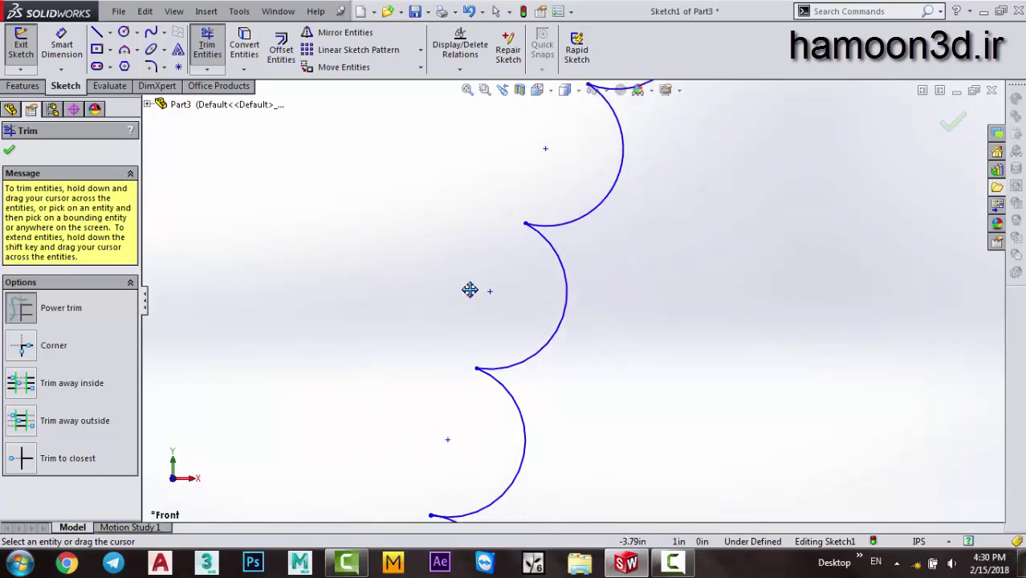
{"action": "mouse_move", "coordinate": [446, 351]}
{"action": "left_mouse_down"}
{"action": "mouse_move", "coordinate": [436, 351]}
{"action": "mouse_move", "coordinate": [433, 315]}
{"action": "left_mouse_up"}
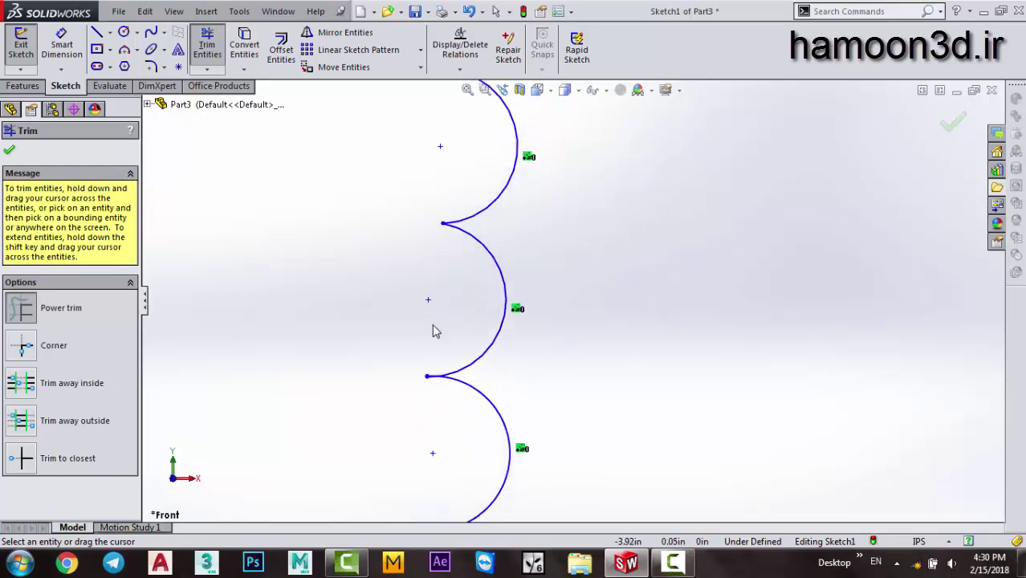
{"action": "mouse_move", "coordinate": [430, 359]}
{"action": "left_mouse_down"}
{"action": "mouse_move", "coordinate": [430, 399]}
{"action": "mouse_move", "coordinate": [440, 362]}
{"action": "left_mouse_up"}
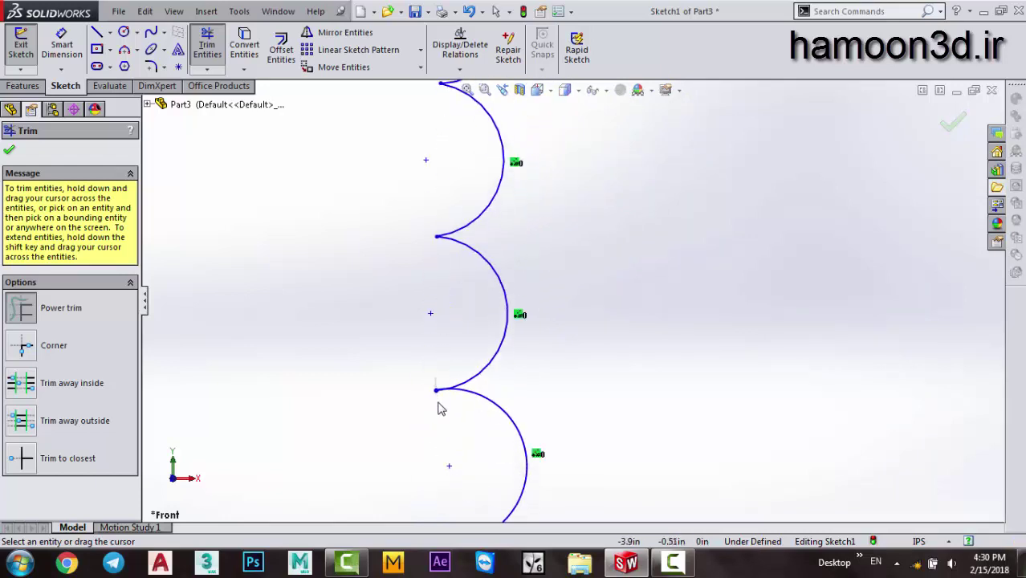
{"action": "left_click_drag", "start_coordinate": [440, 409], "coordinate": [440, 328]}
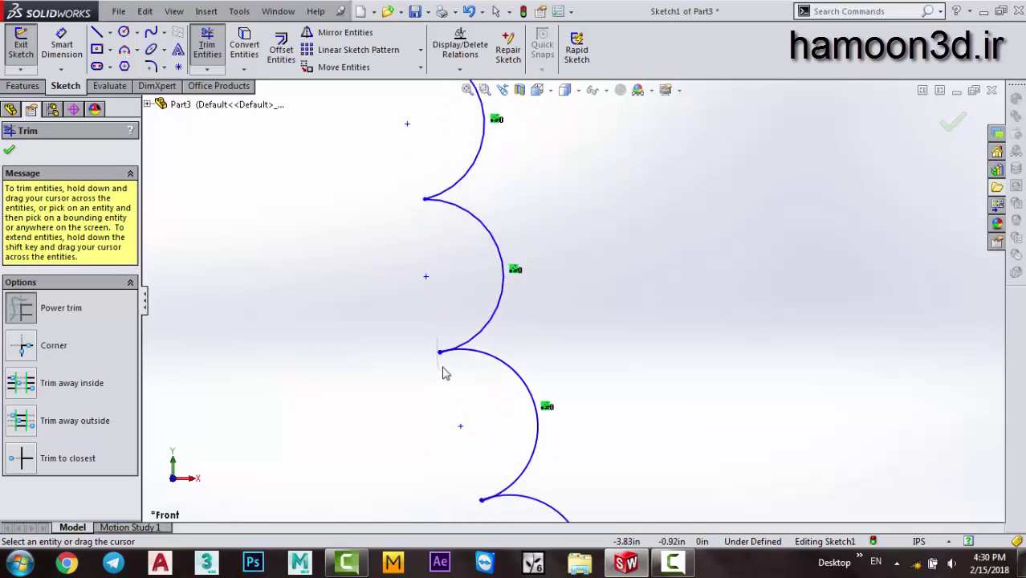
{"action": "left_click_drag", "start_coordinate": [445, 368], "coordinate": [455, 348]}
{"action": "mouse_move", "coordinate": [474, 406]}
{"action": "left_mouse_down"}
{"action": "mouse_move", "coordinate": [481, 393]}
{"action": "mouse_move", "coordinate": [463, 359]}
{"action": "mouse_move", "coordinate": [523, 365]}
{"action": "mouse_move", "coordinate": [516, 355]}
{"action": "mouse_move", "coordinate": [551, 381]}
{"action": "mouse_move", "coordinate": [489, 293]}
{"action": "mouse_move", "coordinate": [505, 299]}
{"action": "left_mouse_up"}
{"action": "mouse_move", "coordinate": [518, 335]}
{"action": "left_mouse_down"}
{"action": "mouse_move", "coordinate": [518, 315]}
{"action": "mouse_move", "coordinate": [486, 339]}
{"action": "mouse_move", "coordinate": [457, 321]}
{"action": "left_mouse_up"}
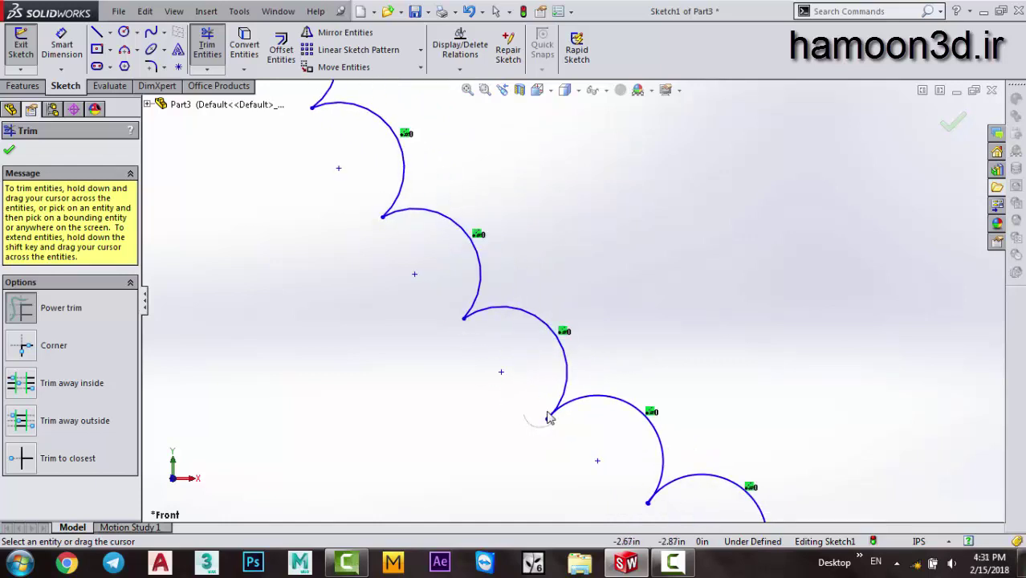
{"action": "mouse_move", "coordinate": [451, 359]}
{"action": "left_mouse_down"}
{"action": "mouse_move", "coordinate": [512, 432]}
{"action": "mouse_move", "coordinate": [527, 436]}
{"action": "mouse_move", "coordinate": [416, 346]}
{"action": "mouse_move", "coordinate": [515, 445]}
{"action": "mouse_move", "coordinate": [537, 424]}
{"action": "mouse_move", "coordinate": [460, 385]}
{"action": "mouse_move", "coordinate": [551, 432]}
{"action": "mouse_move", "coordinate": [540, 408]}
{"action": "mouse_move", "coordinate": [500, 384]}
{"action": "left_mouse_up"}
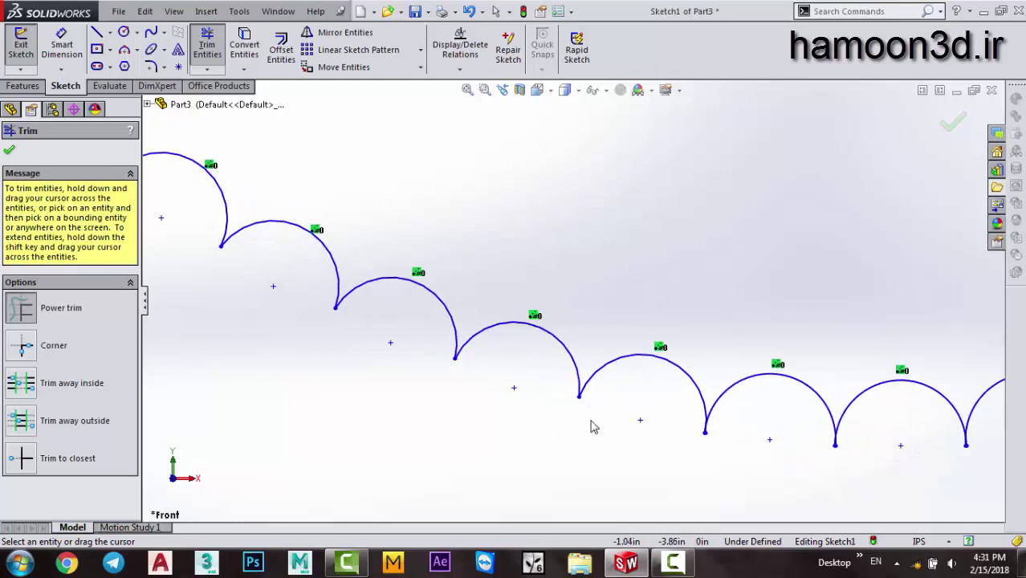
{"action": "mouse_move", "coordinate": [610, 421]}
{"action": "left_mouse_down"}
{"action": "mouse_move", "coordinate": [631, 390]}
{"action": "mouse_move", "coordinate": [513, 375]}
{"action": "mouse_move", "coordinate": [643, 394]}
{"action": "mouse_move", "coordinate": [580, 394]}
{"action": "mouse_move", "coordinate": [728, 390]}
{"action": "mouse_move", "coordinate": [574, 403]}
{"action": "mouse_move", "coordinate": [731, 390]}
{"action": "mouse_move", "coordinate": [657, 398]}
{"action": "mouse_move", "coordinate": [742, 380]}
{"action": "mouse_move", "coordinate": [664, 379]}
{"action": "mouse_move", "coordinate": [781, 327]}
{"action": "mouse_move", "coordinate": [647, 378]}
{"action": "mouse_move", "coordinate": [770, 311]}
{"action": "mouse_move", "coordinate": [753, 350]}
{"action": "mouse_move", "coordinate": [735, 355]}
{"action": "left_mouse_up"}
{"action": "key", "text": "Escape"}
{"action": "key", "text": "Escape"}
Trim the small overhangs at each cusp, undoing an accidental removal of middle arcs.
{"action": "left_click", "coordinate": [207, 44]}
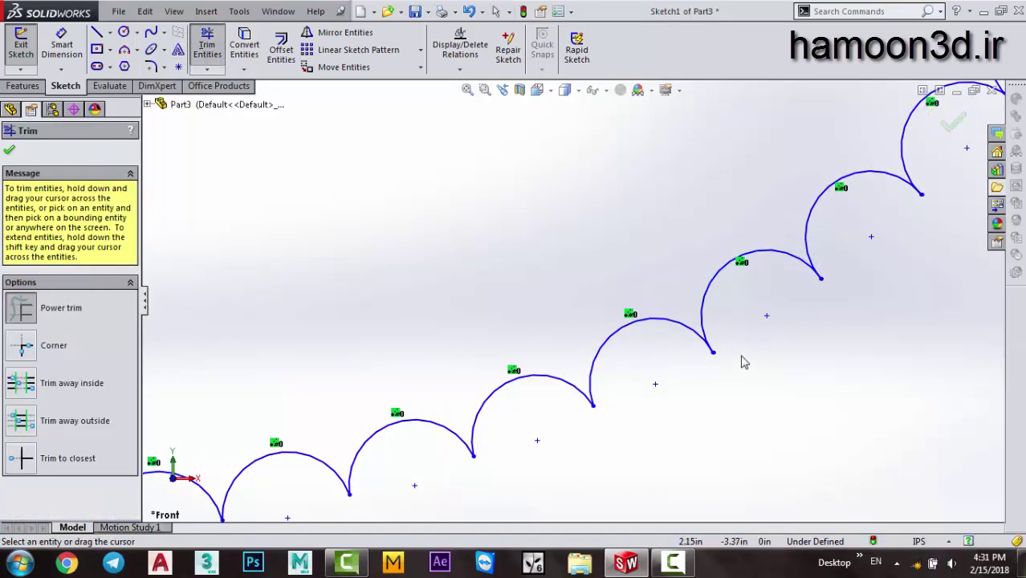
{"action": "left_click", "coordinate": [710, 350]}
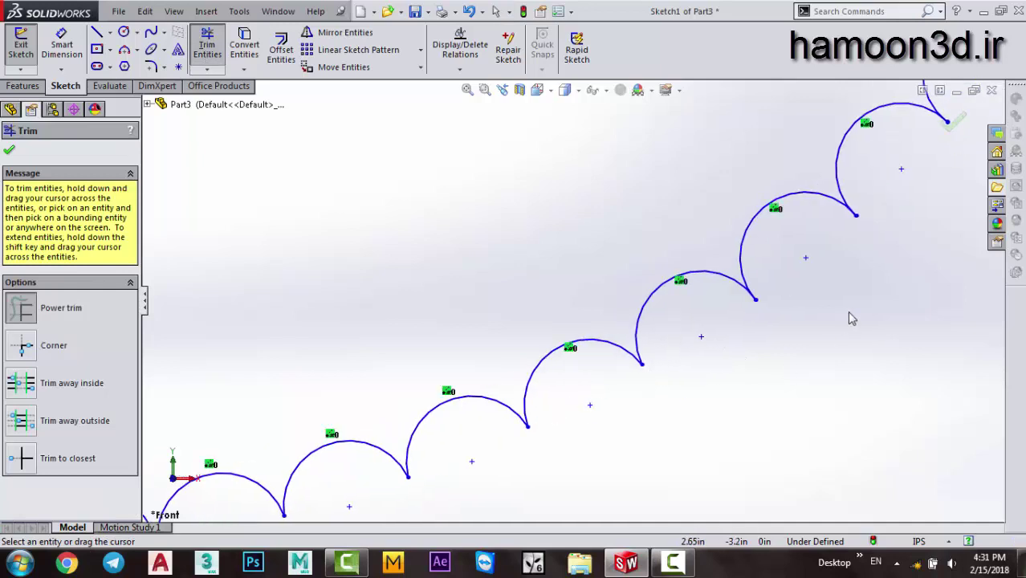
{"action": "left_click", "coordinate": [747, 309]}
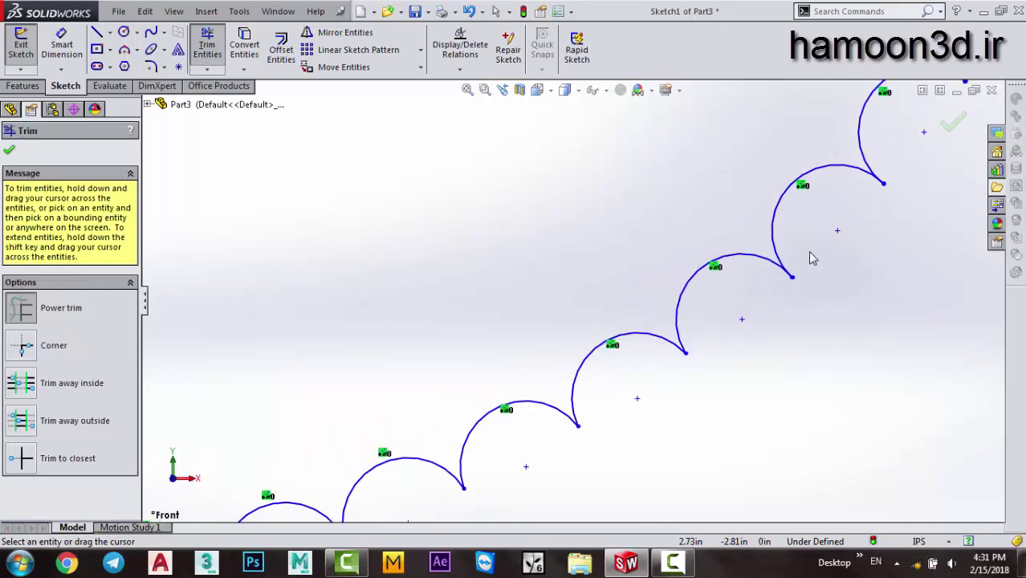
{"action": "left_click_drag", "start_coordinate": [813, 259], "coordinate": [740, 328]}
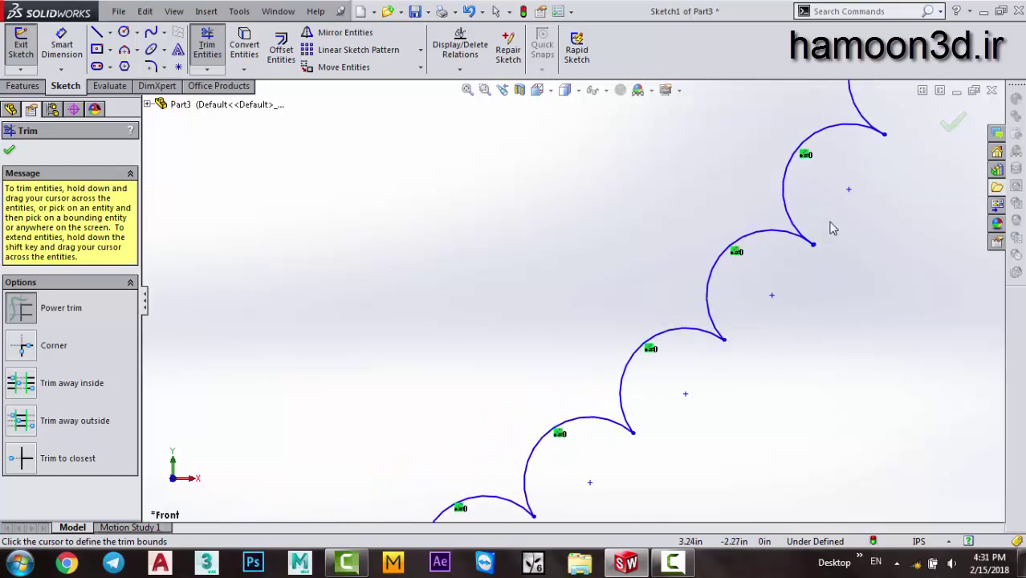
{"action": "left_click_drag", "start_coordinate": [812, 242], "coordinate": [767, 328]}
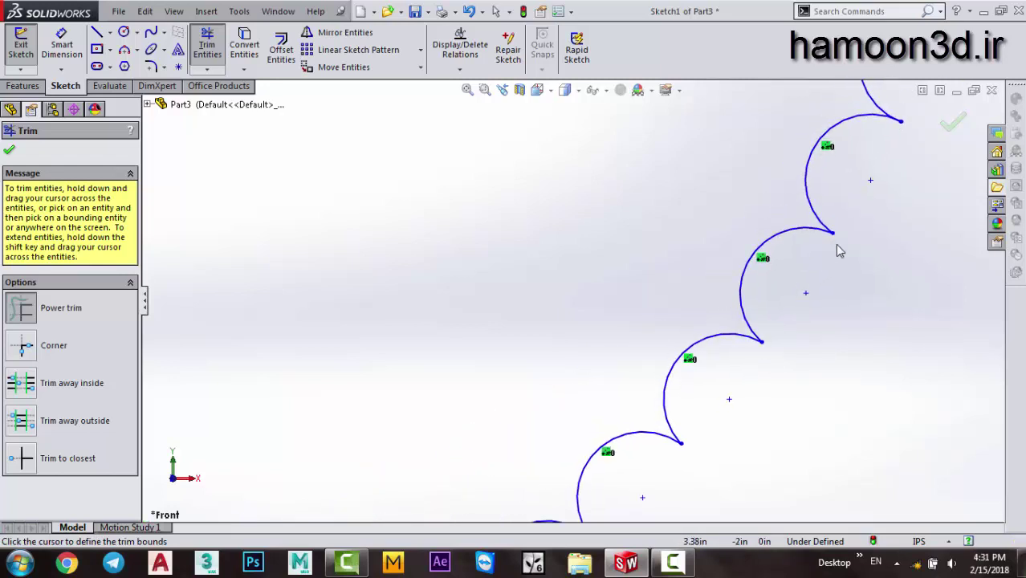
{"action": "left_click_drag", "start_coordinate": [852, 207], "coordinate": [839, 273]}
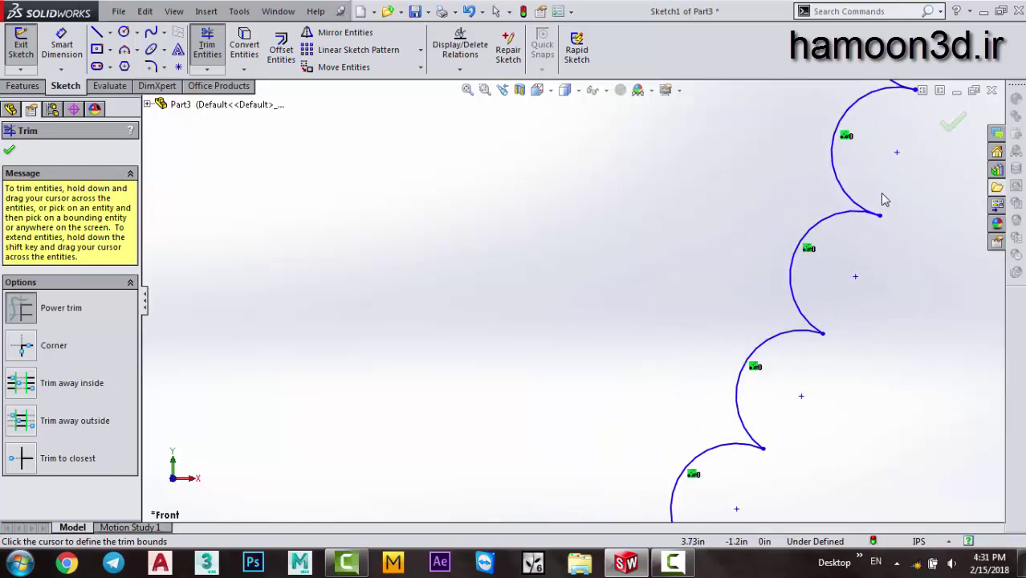
{"action": "left_click_drag", "start_coordinate": [875, 232], "coordinate": [825, 336]}
{"action": "left_click_drag", "start_coordinate": [850, 245], "coordinate": [816, 336]}
{"action": "mouse_move", "coordinate": [836, 275]}
{"action": "left_mouse_down"}
{"action": "mouse_move", "coordinate": [832, 193]}
{"action": "mouse_move", "coordinate": [814, 348]}
{"action": "mouse_move", "coordinate": [817, 236]}
{"action": "mouse_move", "coordinate": [795, 252]}
{"action": "mouse_move", "coordinate": [770, 245]}
{"action": "left_mouse_up"}
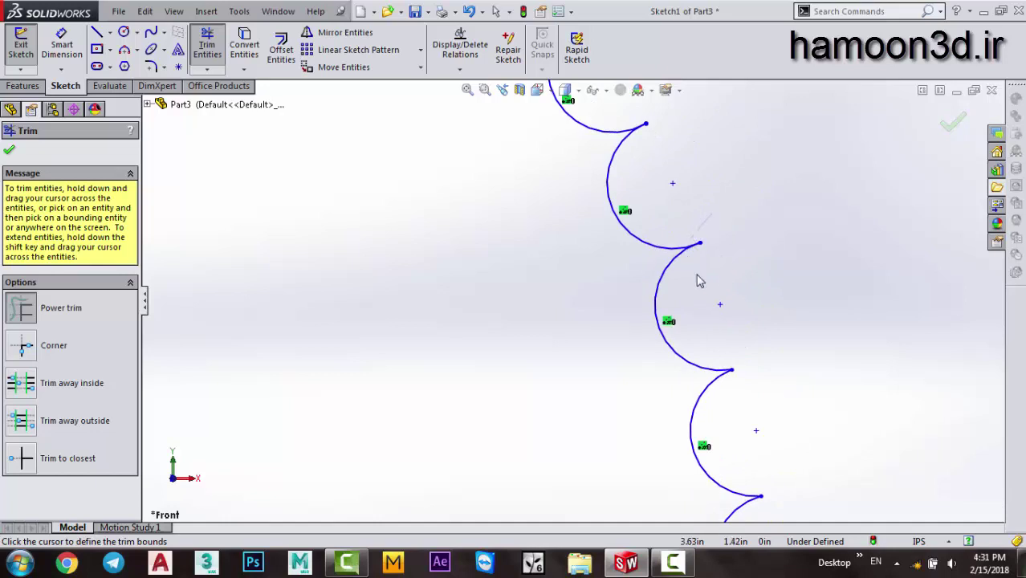
{"action": "left_click_drag", "start_coordinate": [734, 235], "coordinate": [705, 265]}
{"action": "key", "text": "Escape"}
{"action": "key", "text": "ctrl+z"}
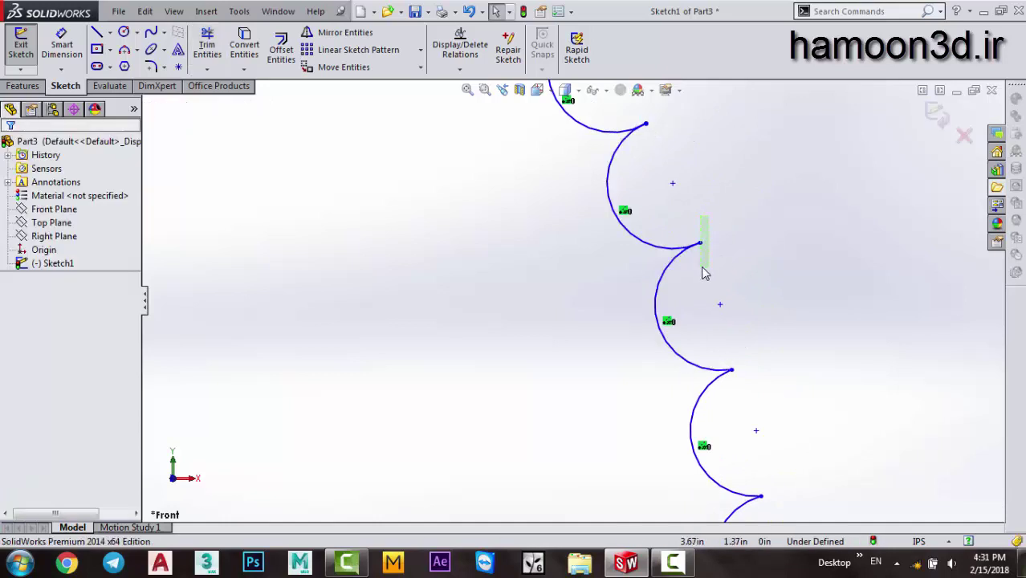
Restart trimming along the arc chain and undo an accidental trim of nearby arcs.
{"action": "left_click", "coordinate": [207, 44]}
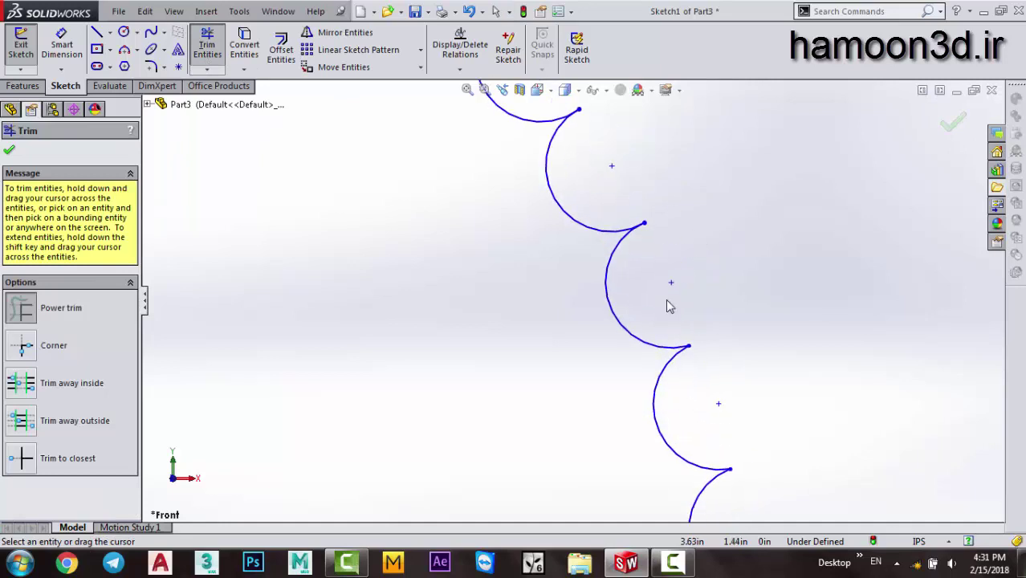
{"action": "scroll", "coordinate": [657, 278], "scroll_direction": "up", "scroll_amount": 2}
{"action": "scroll", "coordinate": [639, 213], "scroll_direction": "down", "scroll_amount": 1}
{"action": "mouse_move", "coordinate": [619, 190]}
{"action": "middle_mouse_down", "text": "ctrl"}
{"action": "mouse_move", "coordinate": [575, 263]}
{"action": "mouse_move", "coordinate": [544, 287]}
{"action": "mouse_move", "coordinate": [553, 343]}
{"action": "middle_mouse_up", "text": "ctrl"}
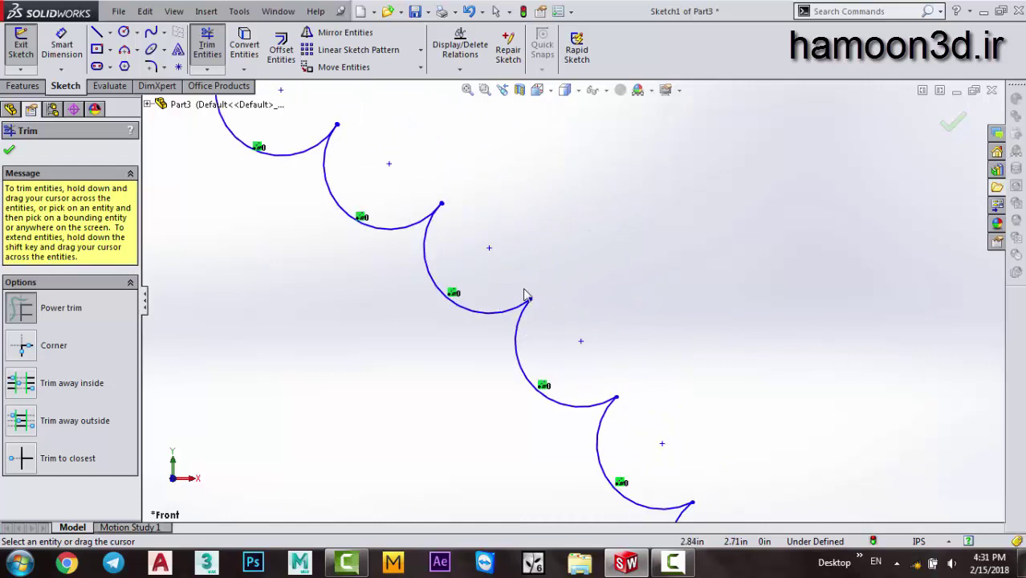
{"action": "middle_click_drag", "start_coordinate": [513, 277], "coordinate": [493, 302], "text": "alt"}
{"action": "left_click_drag", "start_coordinate": [500, 283], "coordinate": [516, 293]}
{"action": "key", "text": "ctrl+z"}
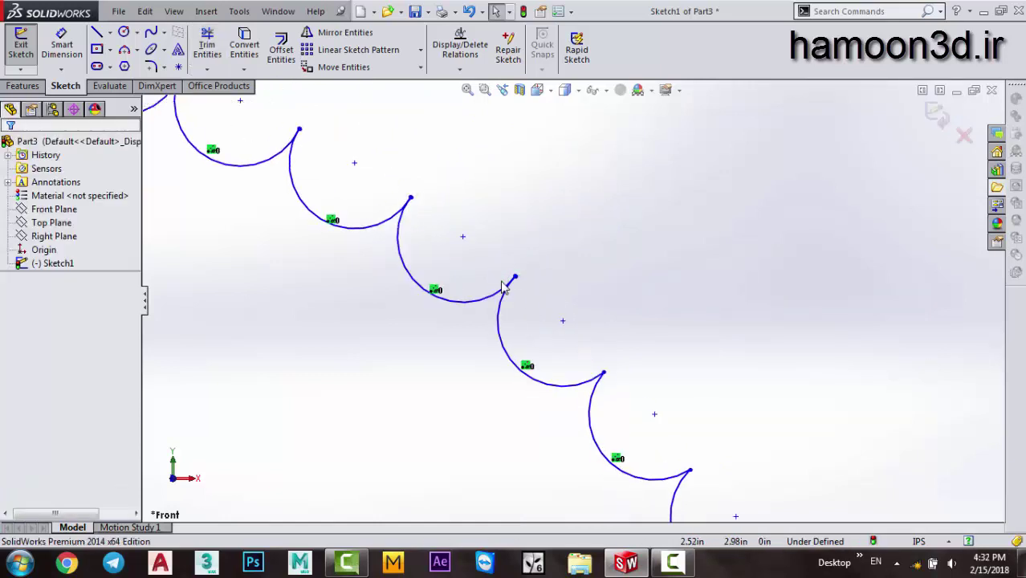
Trim the remaining overlapping arc tips and the short vertical line with its dimension.
{"action": "left_click", "coordinate": [207, 40]}
{"action": "scroll", "coordinate": [526, 278], "scroll_direction": "down", "scroll_amount": 5}
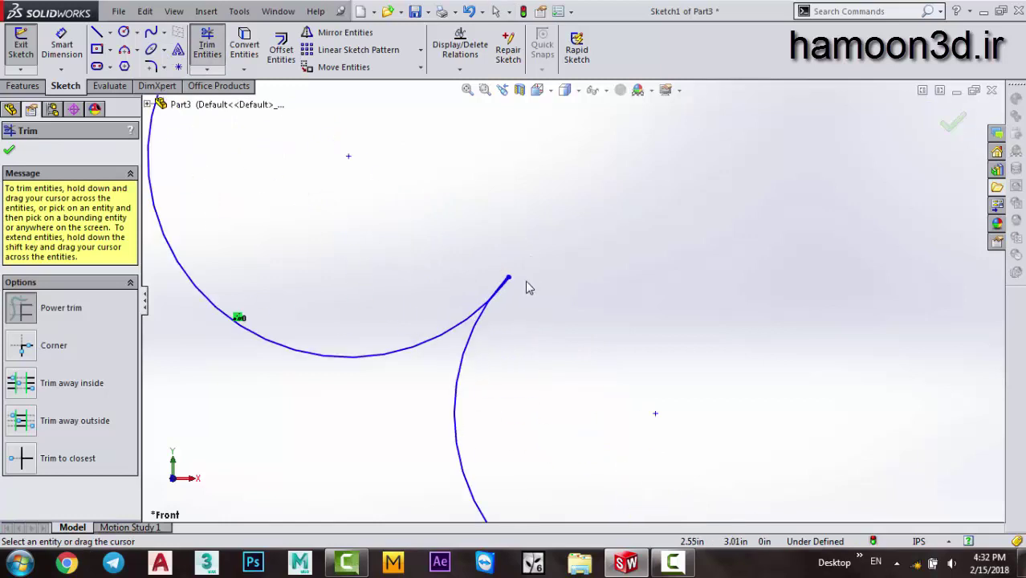
{"action": "scroll", "coordinate": [451, 367], "scroll_direction": "up", "scroll_amount": 5}
{"action": "scroll", "coordinate": [511, 326], "scroll_direction": "down", "scroll_amount": 5}
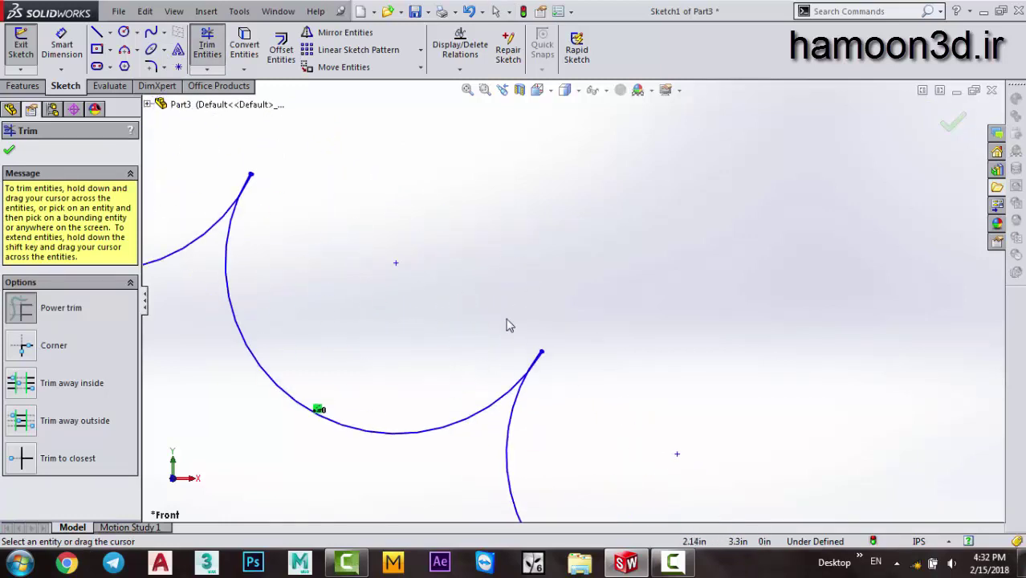
{"action": "scroll", "coordinate": [469, 286], "scroll_direction": "up", "scroll_amount": 3}
{"action": "scroll", "coordinate": [395, 297], "scroll_direction": "down", "scroll_amount": 3}
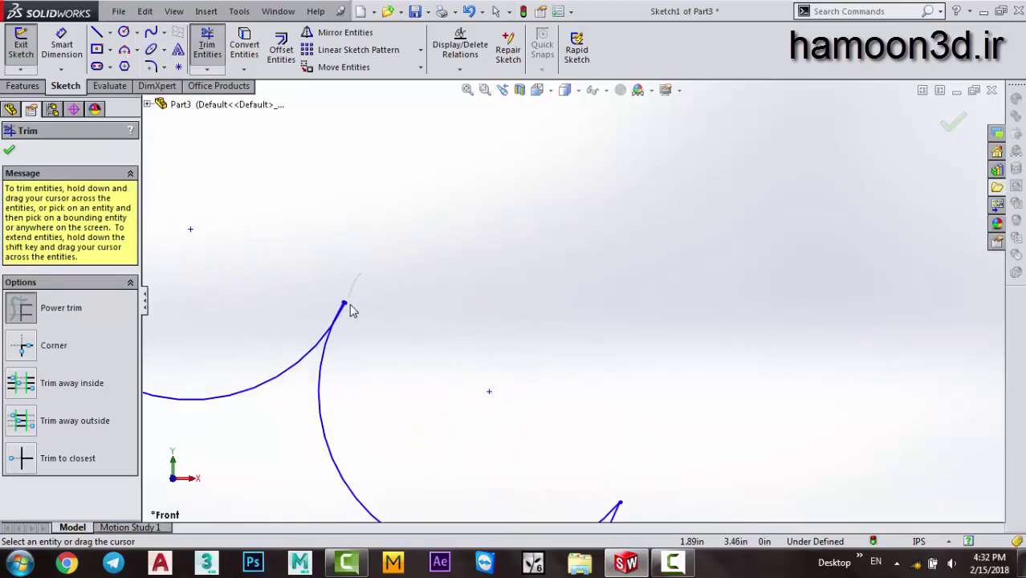
{"action": "scroll", "coordinate": [334, 312], "scroll_direction": "up", "scroll_amount": 3}
{"action": "scroll", "coordinate": [461, 337], "scroll_direction": "up", "scroll_amount": 2}
{"action": "scroll", "coordinate": [546, 283], "scroll_direction": "down", "scroll_amount": 3}
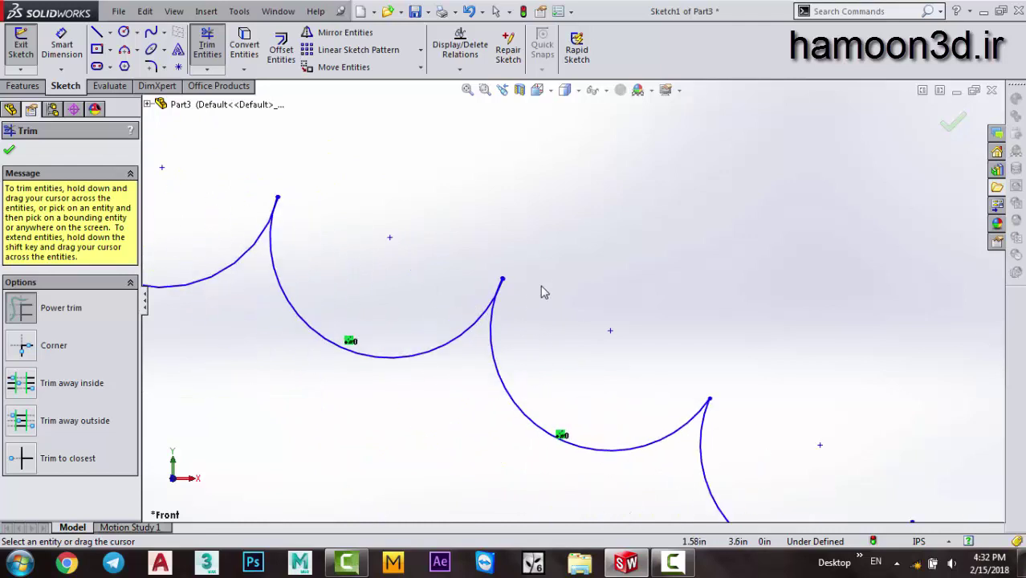
{"action": "scroll", "coordinate": [490, 291], "scroll_direction": "up", "scroll_amount": 2}
{"action": "scroll", "coordinate": [434, 330], "scroll_direction": "down", "scroll_amount": 2}
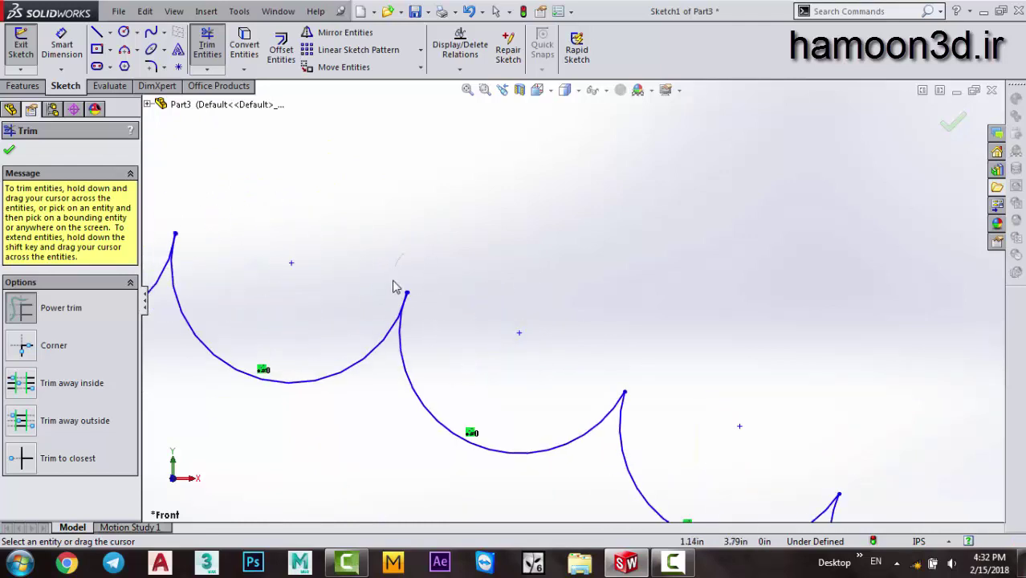
{"action": "scroll", "coordinate": [362, 271], "scroll_direction": "up", "scroll_amount": 2}
{"action": "scroll", "coordinate": [456, 315], "scroll_direction": "down", "scroll_amount": 2}
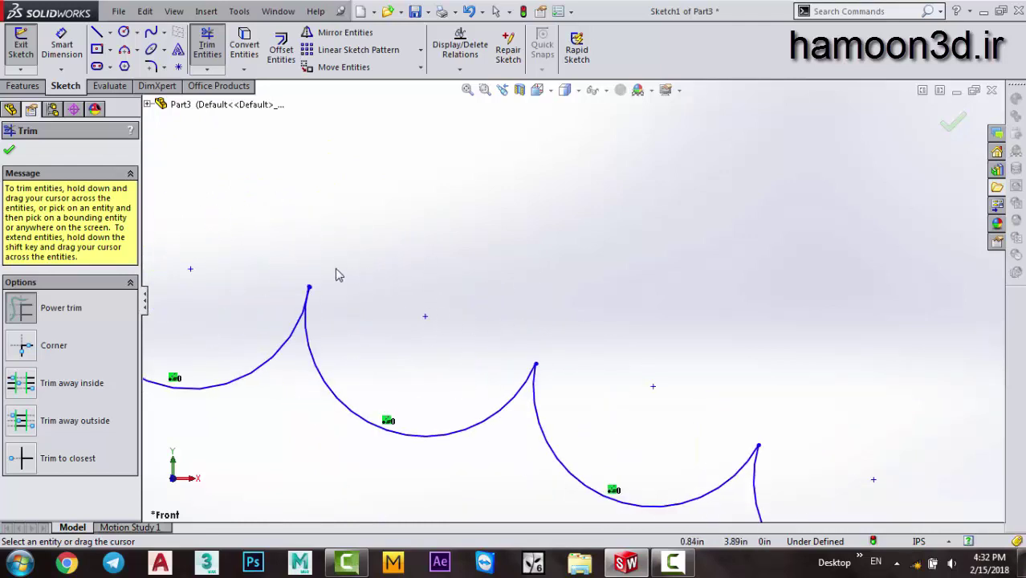
{"action": "left_click_drag", "start_coordinate": [310, 295], "coordinate": [318, 297]}
{"action": "scroll", "coordinate": [273, 306], "scroll_direction": "up", "scroll_amount": 2}
{"action": "scroll", "coordinate": [506, 304], "scroll_direction": "down", "scroll_amount": 2}
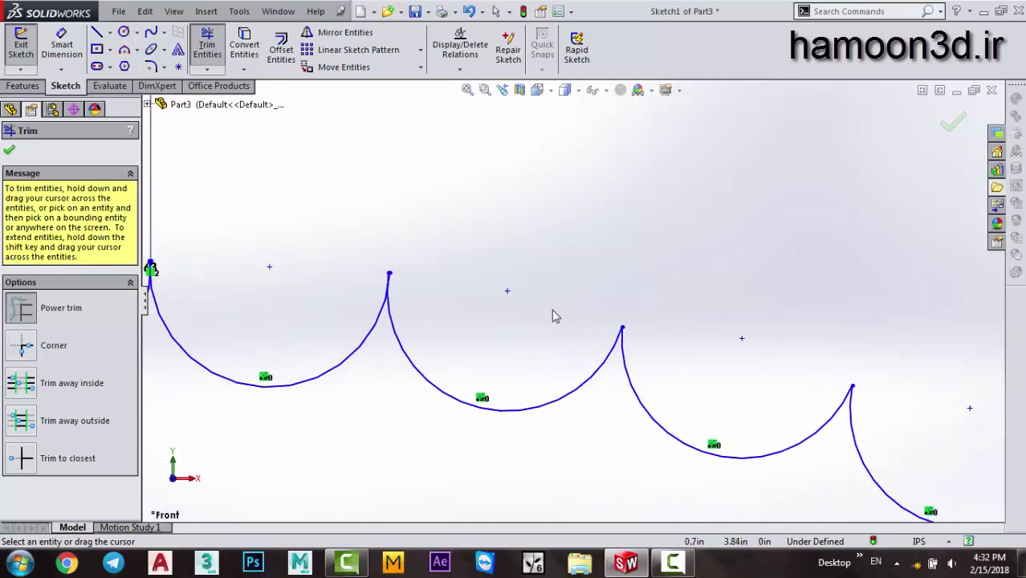
{"action": "mouse_move", "coordinate": [390, 277]}
{"action": "left_mouse_down"}
{"action": "mouse_move", "coordinate": [425, 291]}
{"action": "mouse_move", "coordinate": [393, 290]}
{"action": "left_mouse_up"}
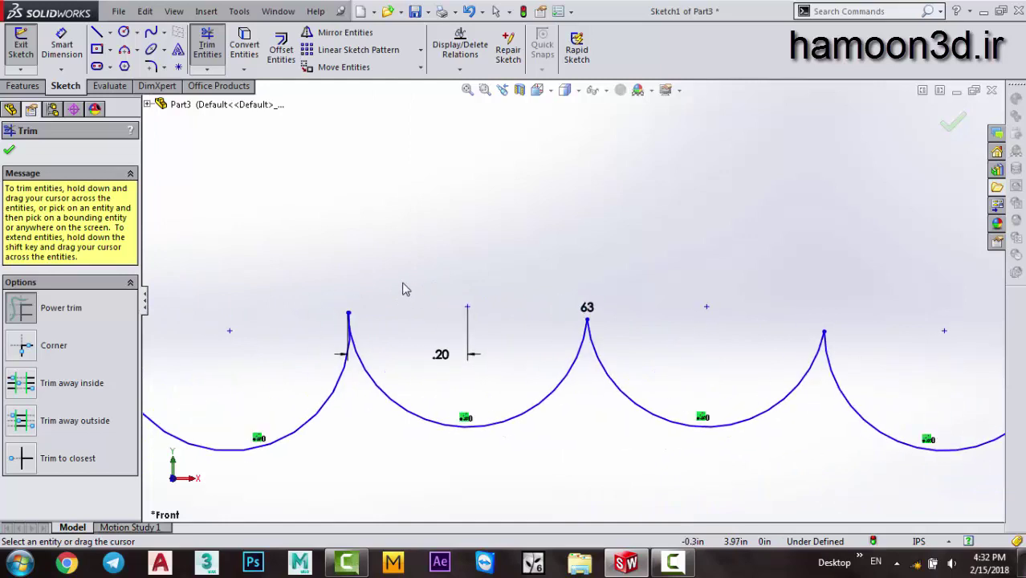
{"action": "mouse_move", "coordinate": [348, 316]}
{"action": "left_mouse_down"}
{"action": "mouse_move", "coordinate": [359, 326]}
{"action": "mouse_move", "coordinate": [560, 315]}
{"action": "left_mouse_up"}
End trimming, zoom out to check the notched ring and bore, and exit Sketch1.
{"action": "key", "text": "Escape"}
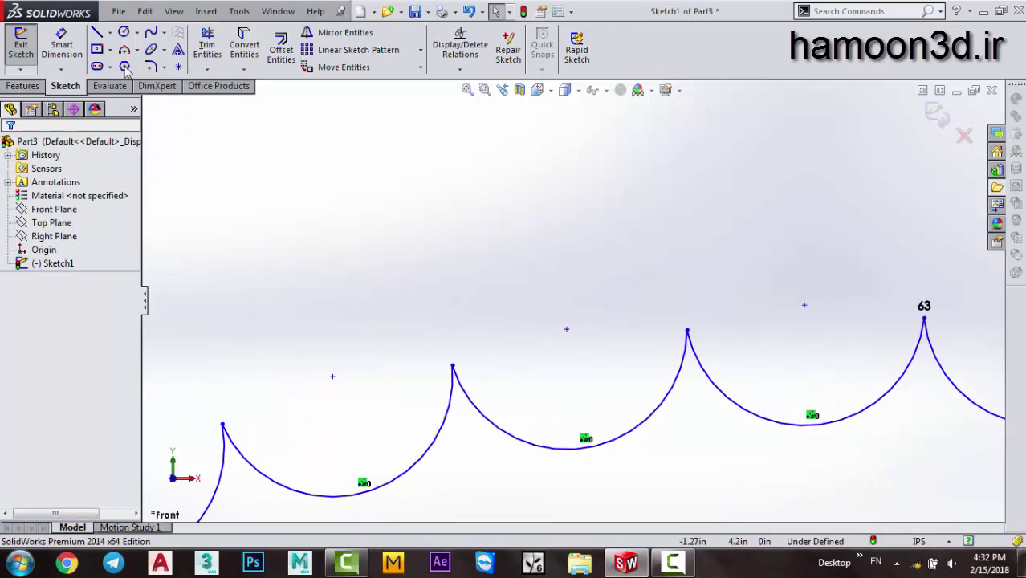
{"action": "scroll", "coordinate": [526, 301], "scroll_direction": "up", "scroll_amount": 3}
{"action": "scroll", "coordinate": [515, 297], "scroll_direction": "up", "scroll_amount": 3}
{"action": "scroll", "coordinate": [518, 347], "scroll_direction": "down", "scroll_amount": 2}
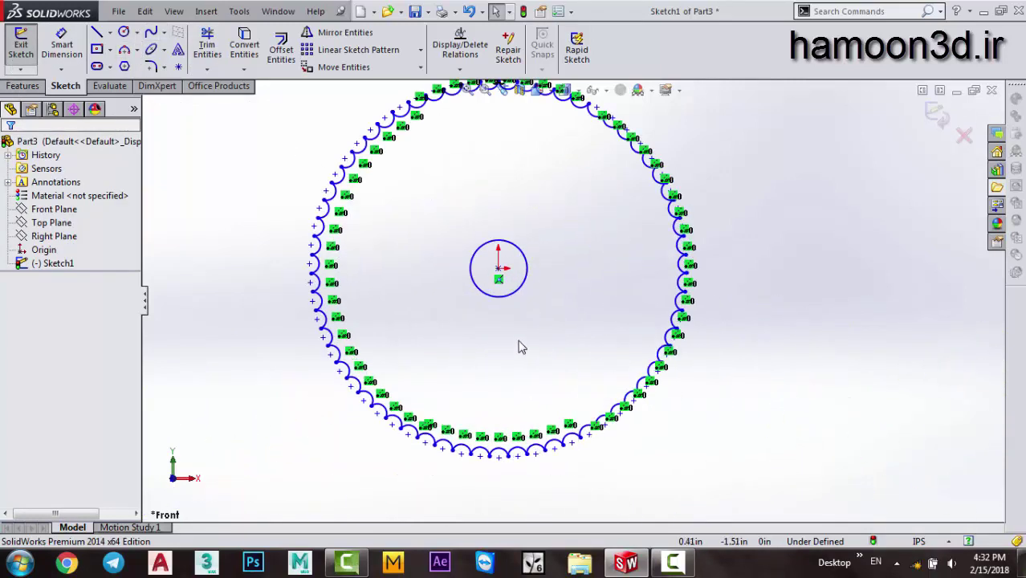
{"action": "left_click", "coordinate": [24, 64]}
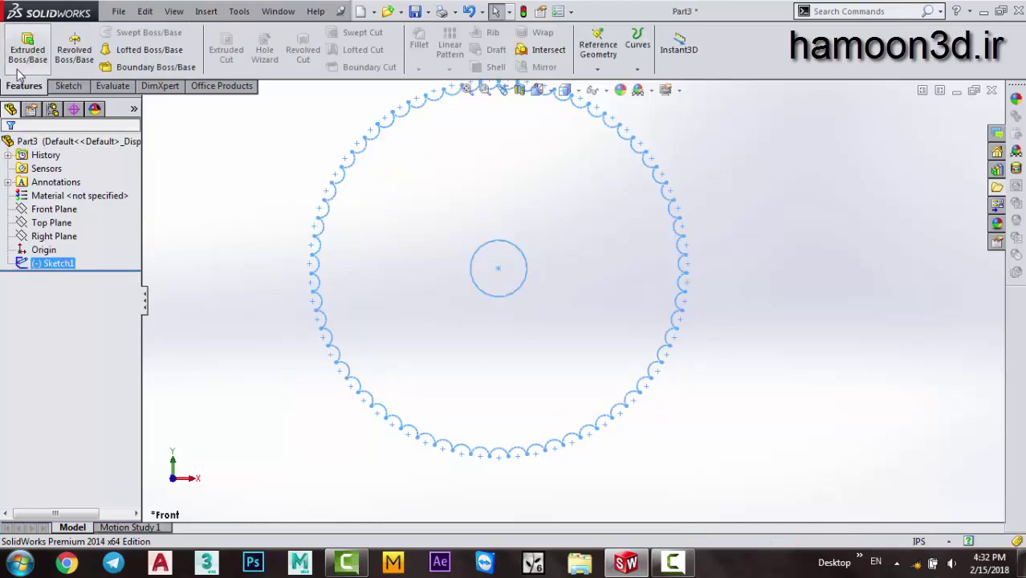
Extrude the region between the notched outline and bore 10 mm Mid Plane as Boss-Extrude1.
{"action": "left_click", "coordinate": [27, 47]}
{"action": "left_click", "coordinate": [534, 335]}
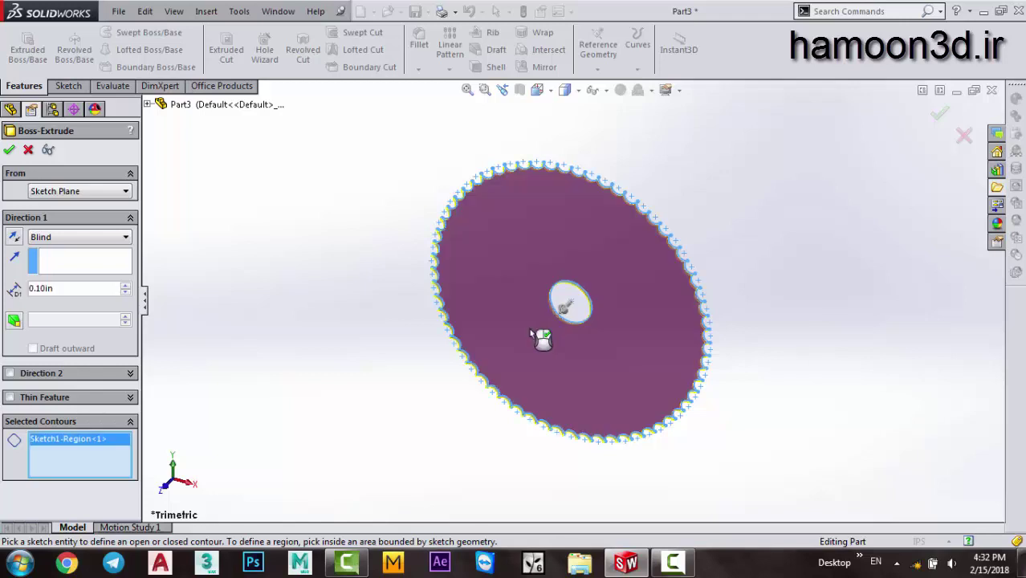
{"action": "scroll", "coordinate": [472, 351], "scroll_direction": "down", "scroll_amount": 3}
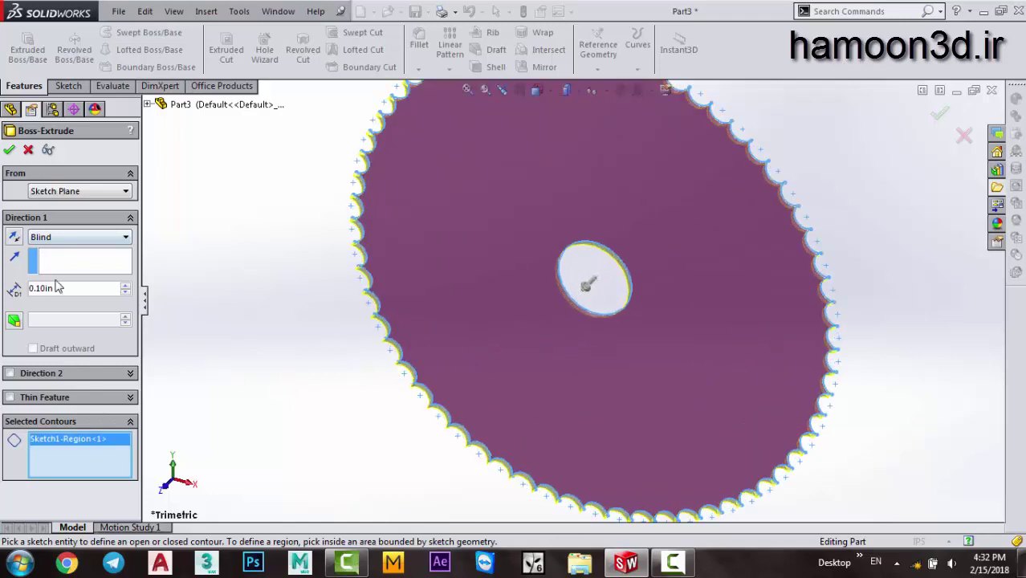
{"action": "left_click", "coordinate": [99, 237]}
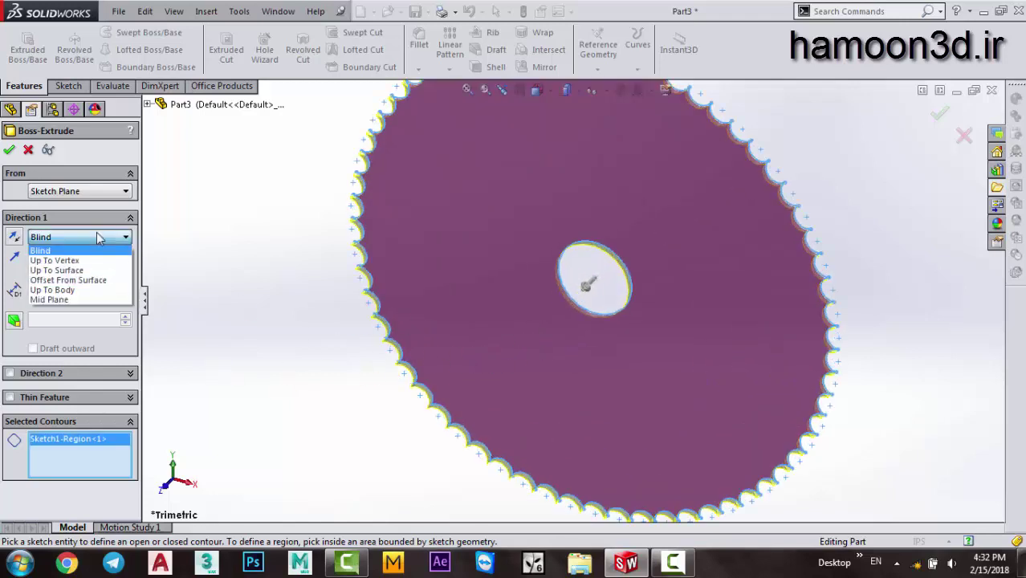
{"action": "left_click", "coordinate": [88, 302]}
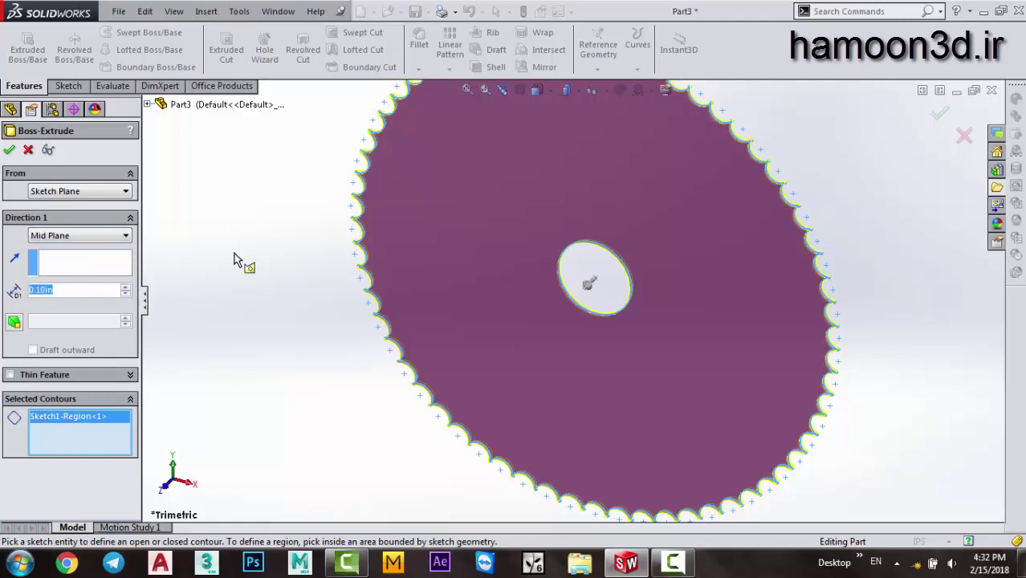
{"action": "type", "text": "10mm"}
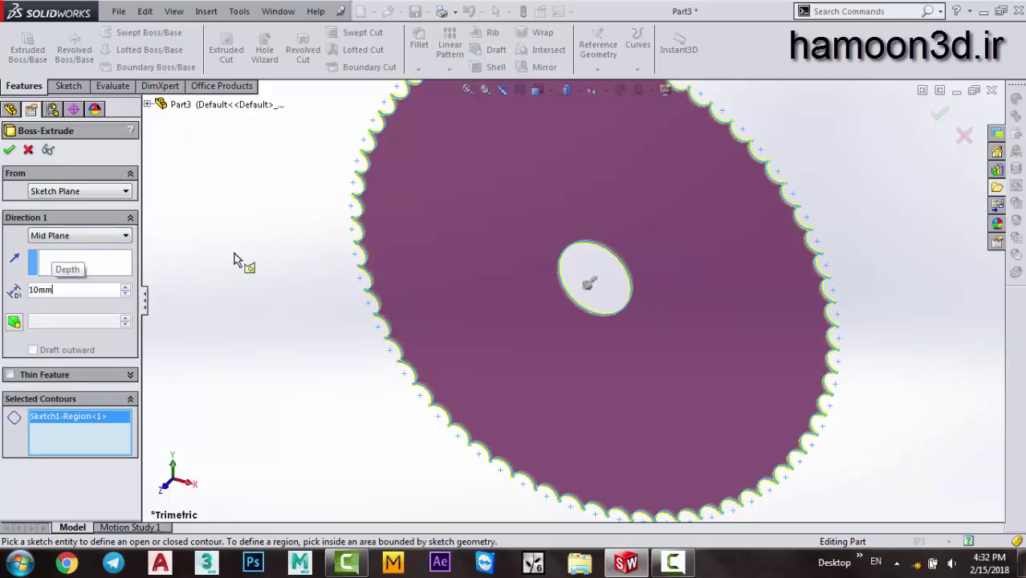
{"action": "key", "text": "Return"}
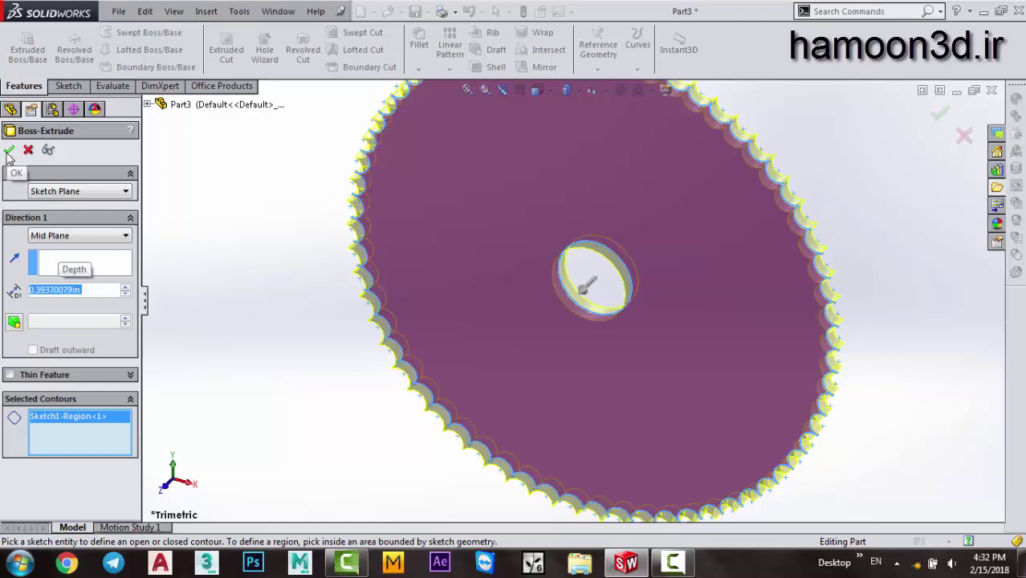
{"action": "left_click", "coordinate": [8, 157]}
{"action": "mouse_move", "coordinate": [492, 236]}
{"action": "middle_mouse_down"}
{"action": "mouse_move", "coordinate": [591, 243]}
{"action": "mouse_move", "coordinate": [544, 213]}
{"action": "mouse_move", "coordinate": [549, 235]}
{"action": "mouse_move", "coordinate": [488, 271]}
{"action": "mouse_move", "coordinate": [396, 301]}
{"action": "mouse_move", "coordinate": [321, 363]}
{"action": "mouse_move", "coordinate": [343, 330]}
{"action": "mouse_move", "coordinate": [460, 351]}
{"action": "mouse_move", "coordinate": [506, 345]}
{"action": "middle_mouse_up"}
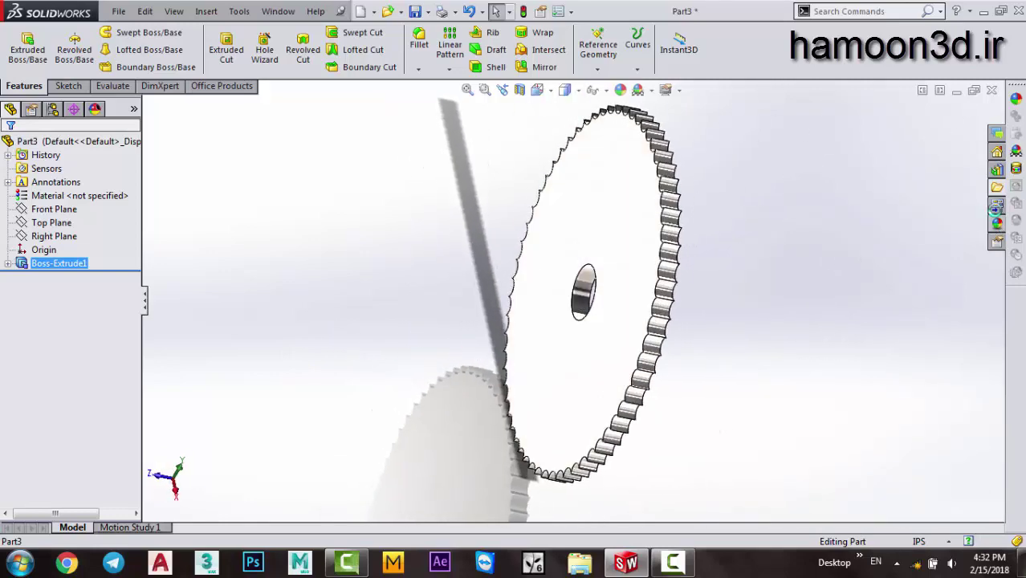
Apply the Metal > Silver matte silver appearance to the toothed disc.
{"action": "left_click", "coordinate": [996, 222]}
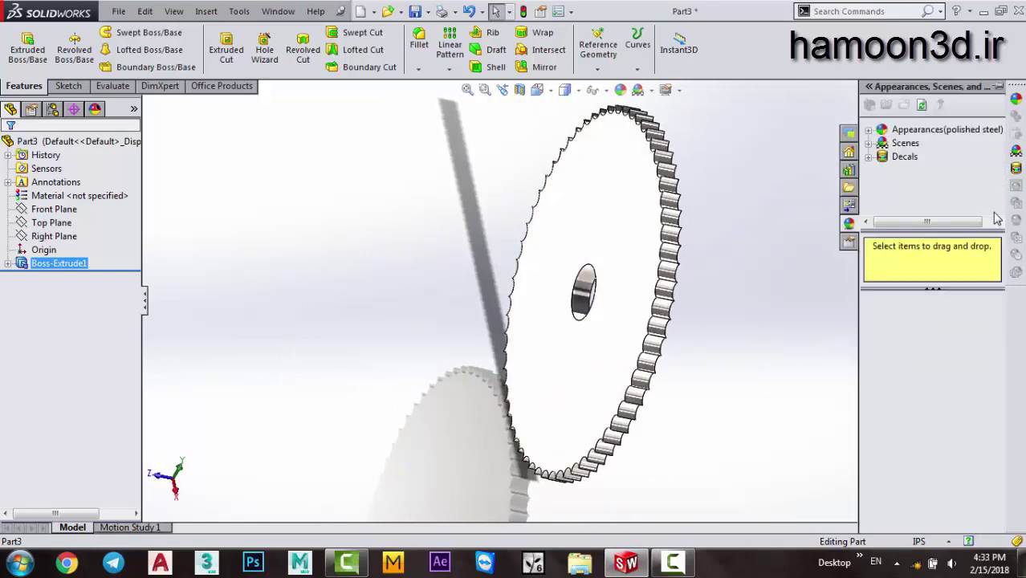
{"action": "left_click", "coordinate": [868, 129]}
{"action": "left_click", "coordinate": [881, 159]}
{"action": "scroll", "coordinate": [940, 172], "scroll_direction": "down", "scroll_amount": 1}
{"action": "scroll", "coordinate": [948, 197], "scroll_direction": "down", "scroll_amount": 1}
{"action": "scroll", "coordinate": [948, 197], "scroll_direction": "down", "scroll_amount": 1}
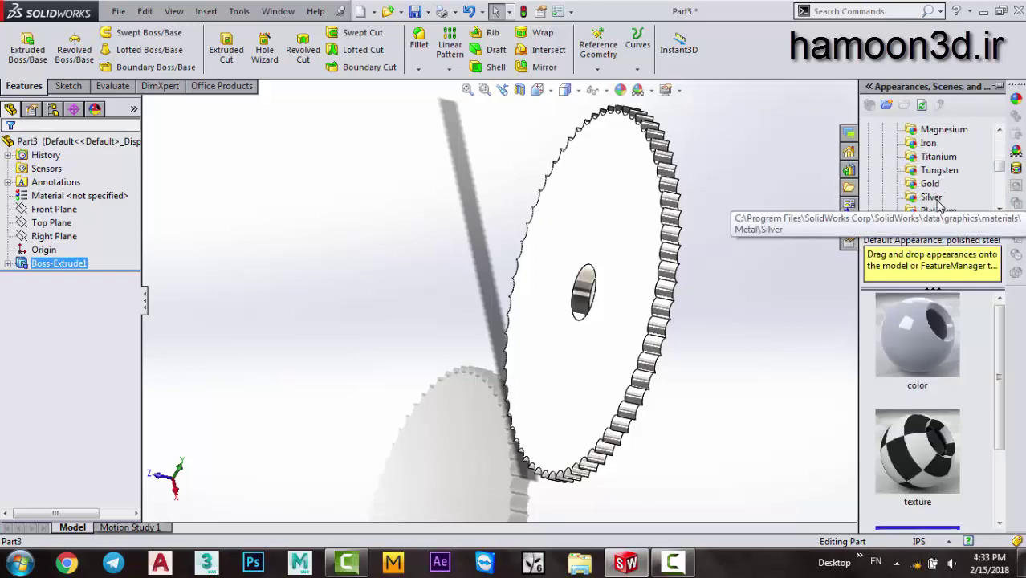
{"action": "left_click", "coordinate": [932, 197]}
{"action": "scroll", "coordinate": [931, 321], "scroll_direction": "down", "scroll_amount": 1}
{"action": "scroll", "coordinate": [932, 338], "scroll_direction": "up", "scroll_amount": 1}
{"action": "scroll", "coordinate": [934, 370], "scroll_direction": "down", "scroll_amount": 1}
{"action": "double_click", "coordinate": [918, 371]}
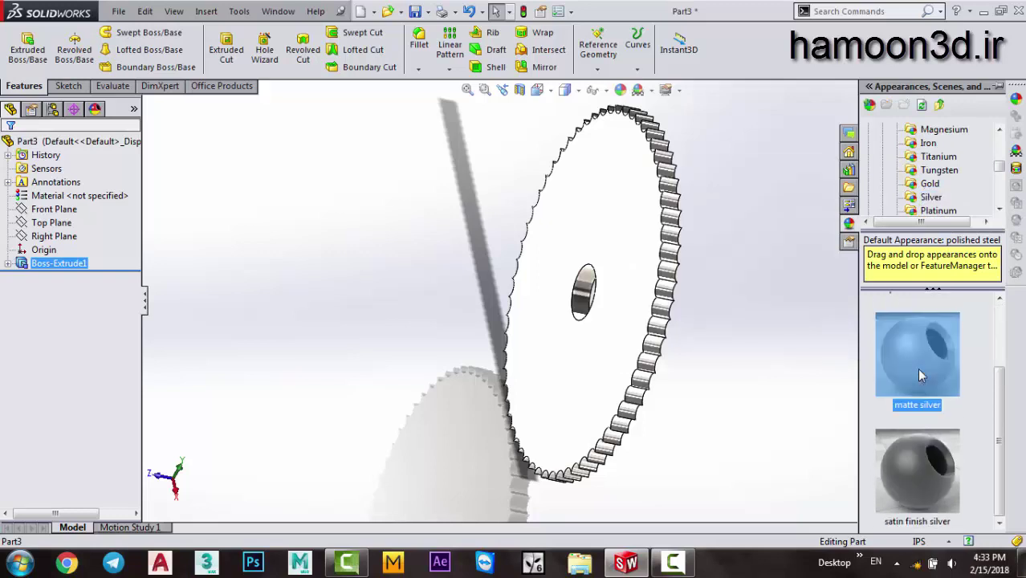
{"action": "mouse_move", "coordinate": [720, 330]}
{"action": "middle_mouse_down"}
{"action": "mouse_move", "coordinate": [614, 321]}
{"action": "mouse_move", "coordinate": [624, 323]}
{"action": "middle_mouse_up"}
Dismiss the appearance pane and orbit the sprocket to a near front-on view.
{"action": "middle_click_drag", "start_coordinate": [520, 296], "coordinate": [576, 104]}
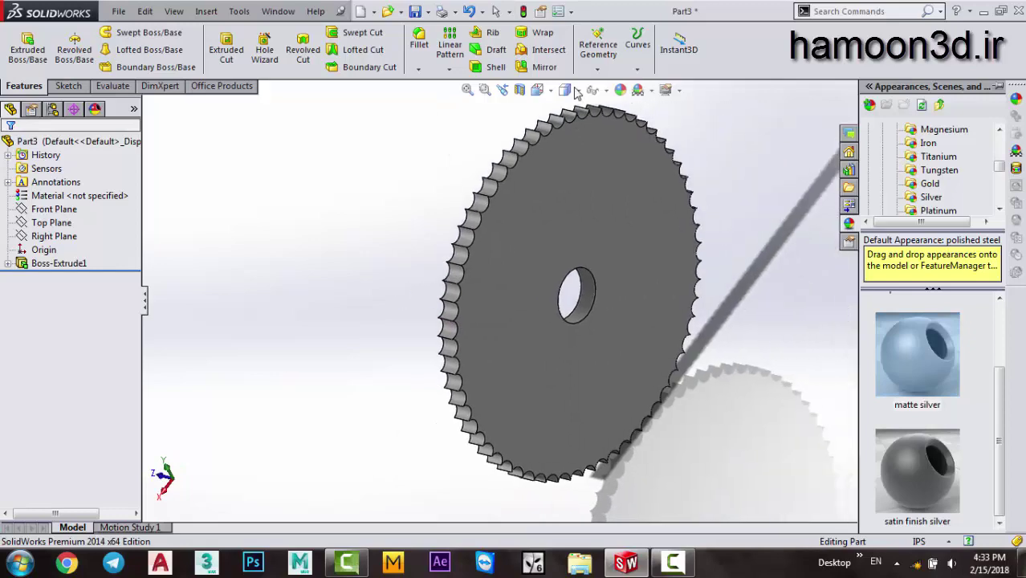
{"action": "left_click", "coordinate": [575, 176]}
{"action": "mouse_move", "coordinate": [576, 175]}
{"action": "middle_mouse_down"}
{"action": "mouse_move", "coordinate": [535, 156]}
{"action": "mouse_move", "coordinate": [489, 181]}
{"action": "mouse_move", "coordinate": [478, 213]}
{"action": "mouse_move", "coordinate": [524, 234]}
{"action": "mouse_move", "coordinate": [567, 196]}
{"action": "mouse_move", "coordinate": [647, 229]}
{"action": "middle_mouse_up"}
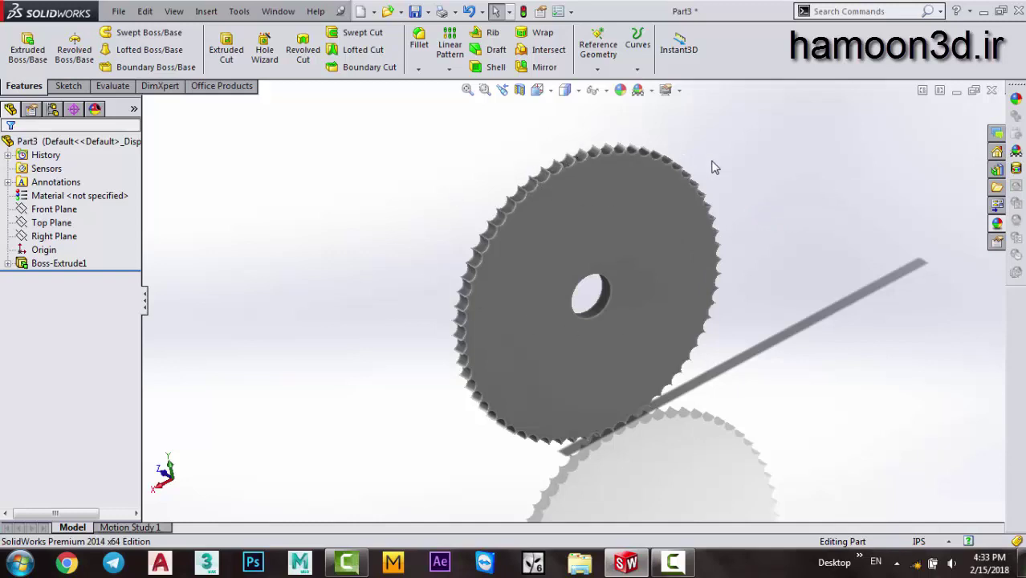
{"action": "scroll", "coordinate": [648, 183], "scroll_direction": "down", "scroll_amount": 2}
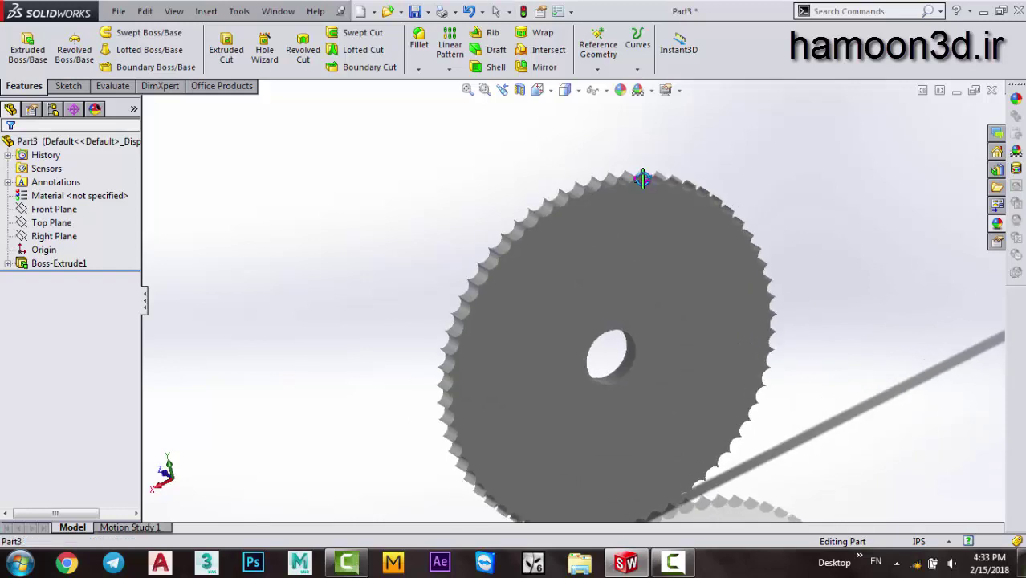
{"action": "left_click_drag", "start_coordinate": [616, 167], "coordinate": [556, 103]}
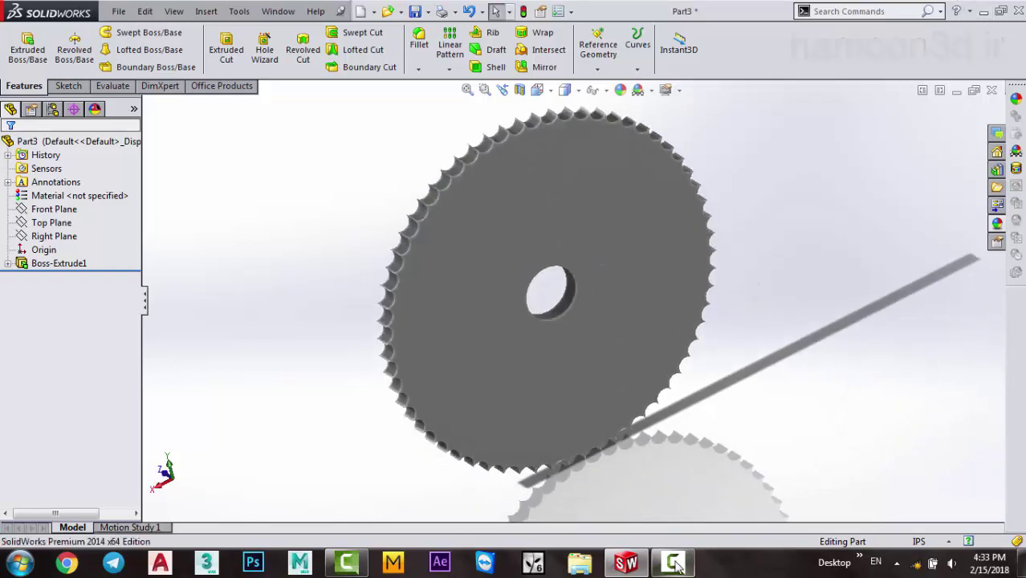